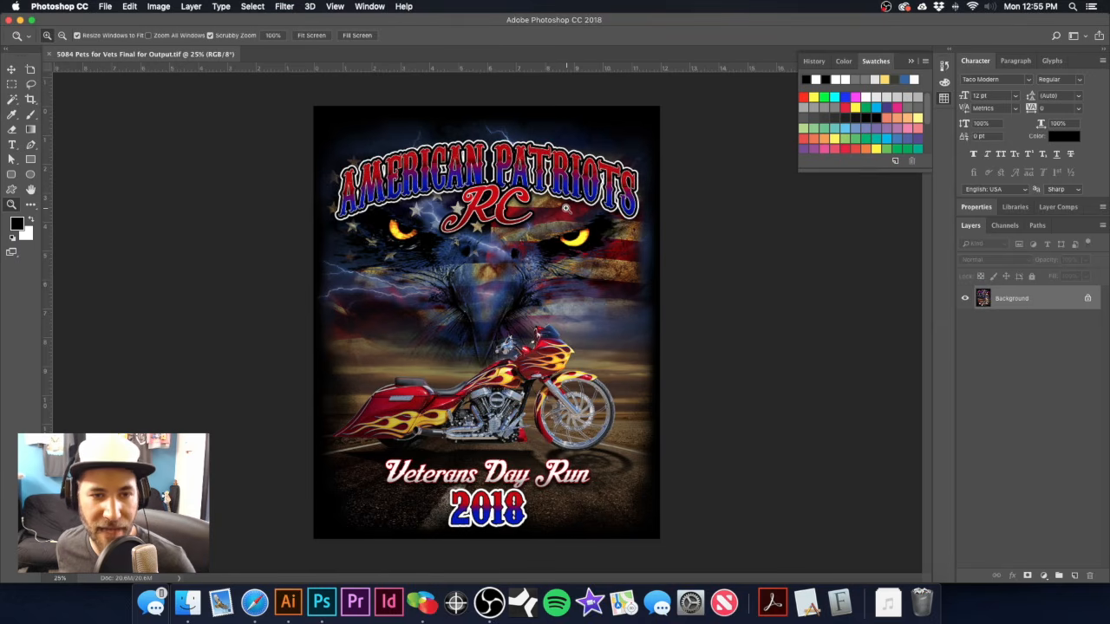
Check the artwork's dimensions and resolution in the Image Size settings, leaving the values unchanged.
key("super+alt+i")
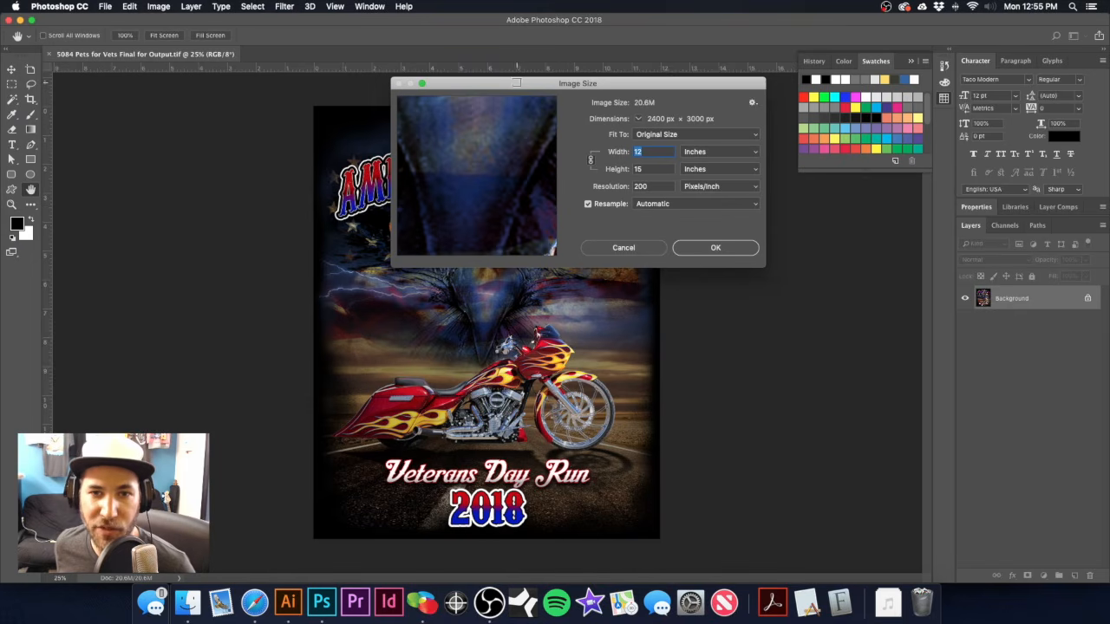
left_click_drag(516, 83, 534, 83)
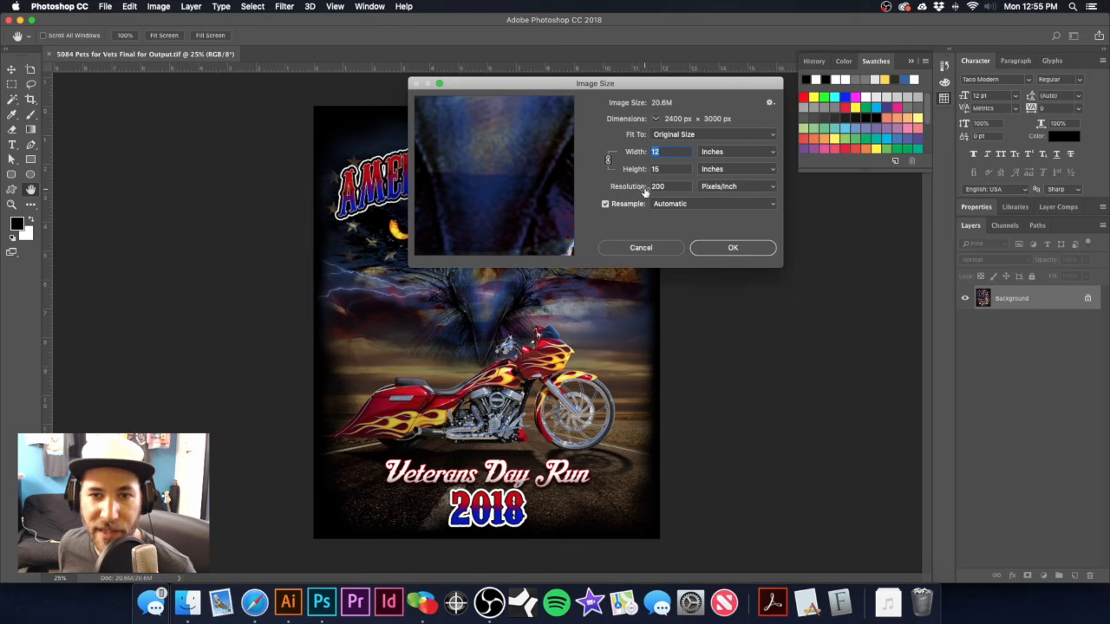
left_click_drag(663, 85, 644, 86)
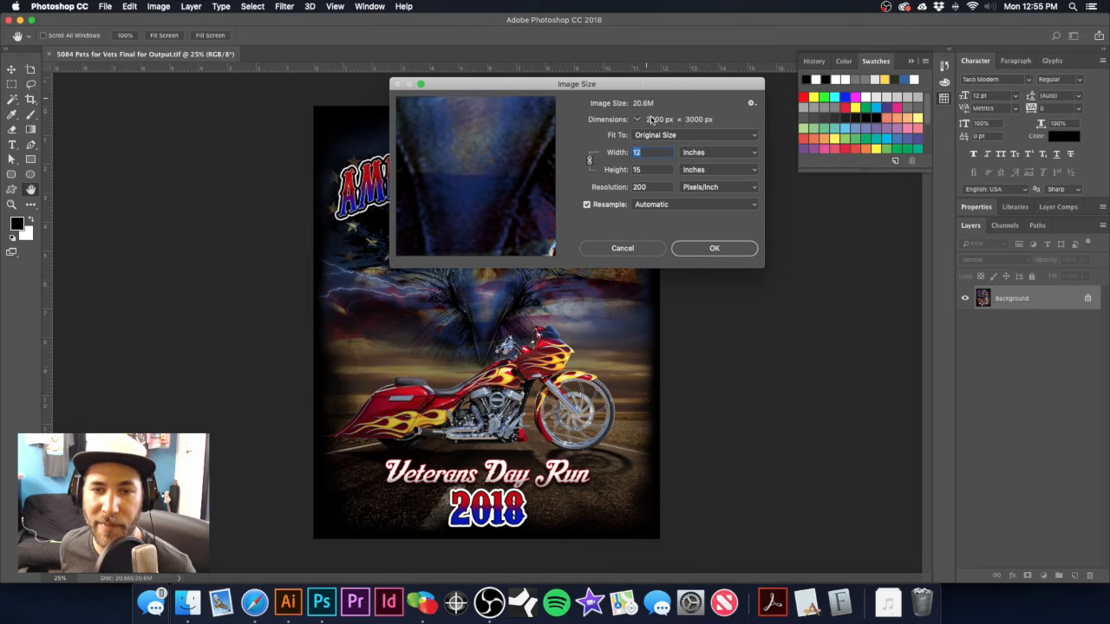
left_click(712, 248)
key("z")
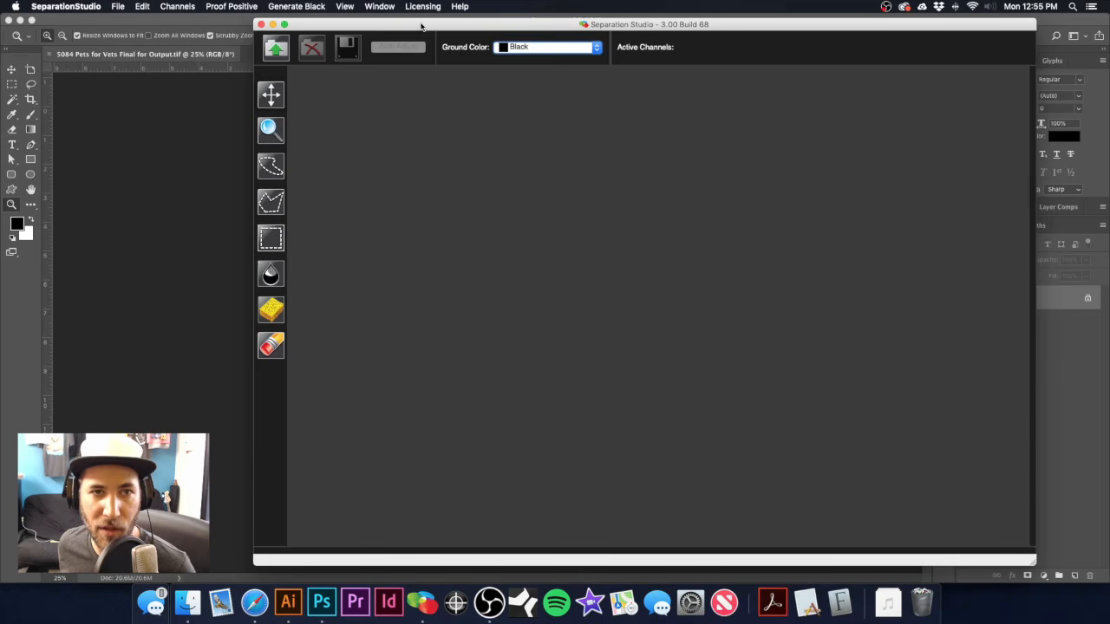
Switch to Separation Studio and open 5084 Pets for Vets Final for Output.tif for separation.
left_click_drag(417, 26, 326, 27)
key("super+o")
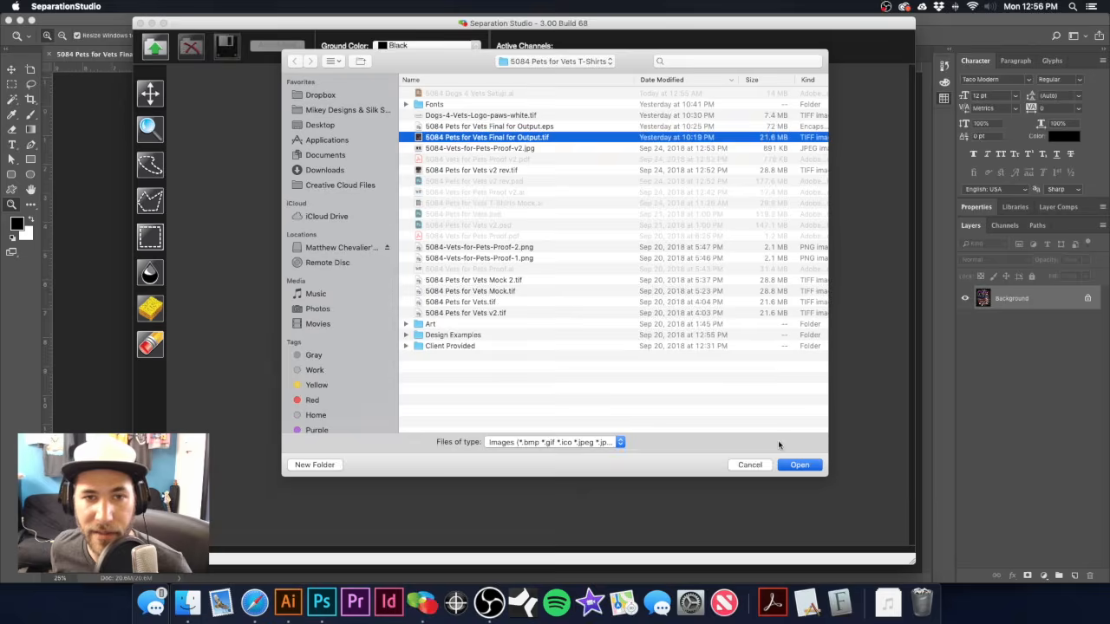
left_click(801, 466)
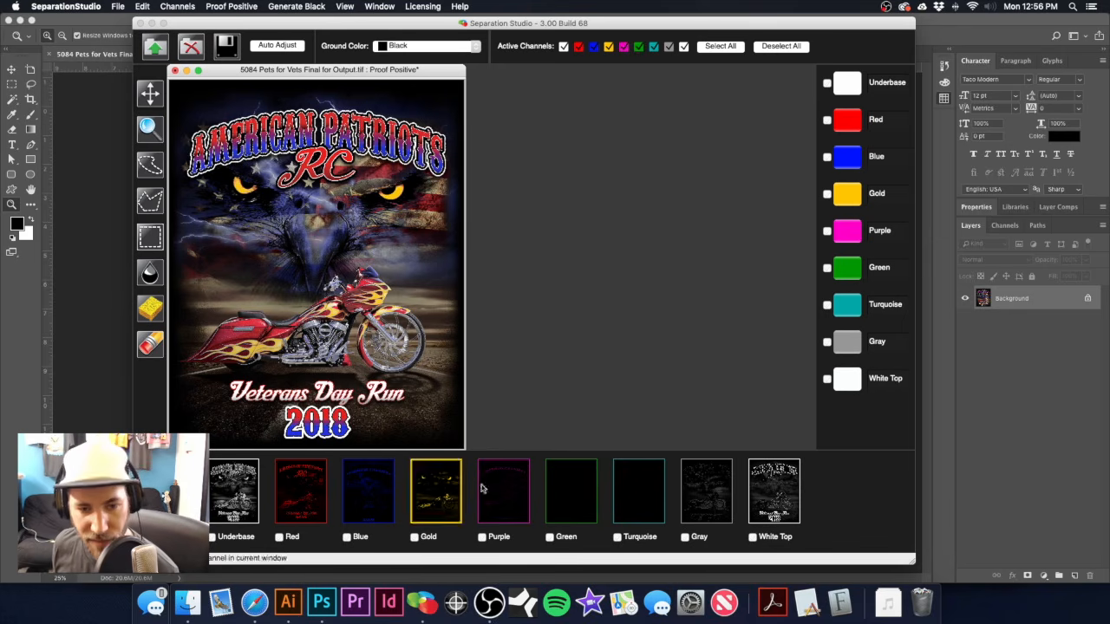
Inspect the green channel as film, and return to the full-color composite proof.
left_click(566, 480)
right_click(343, 222)
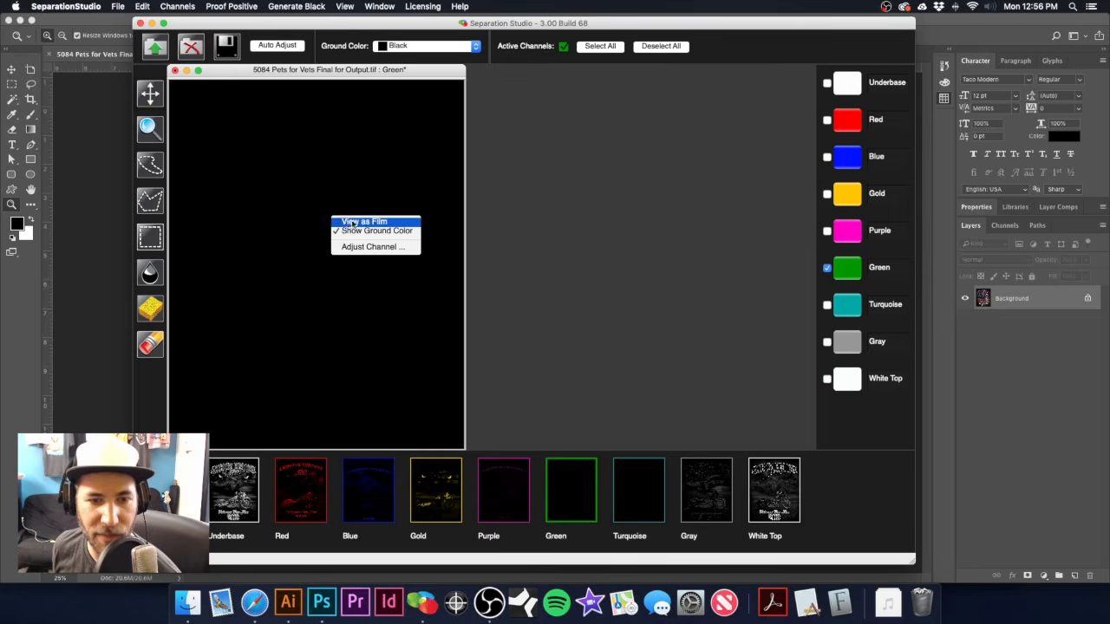
left_click(352, 223)
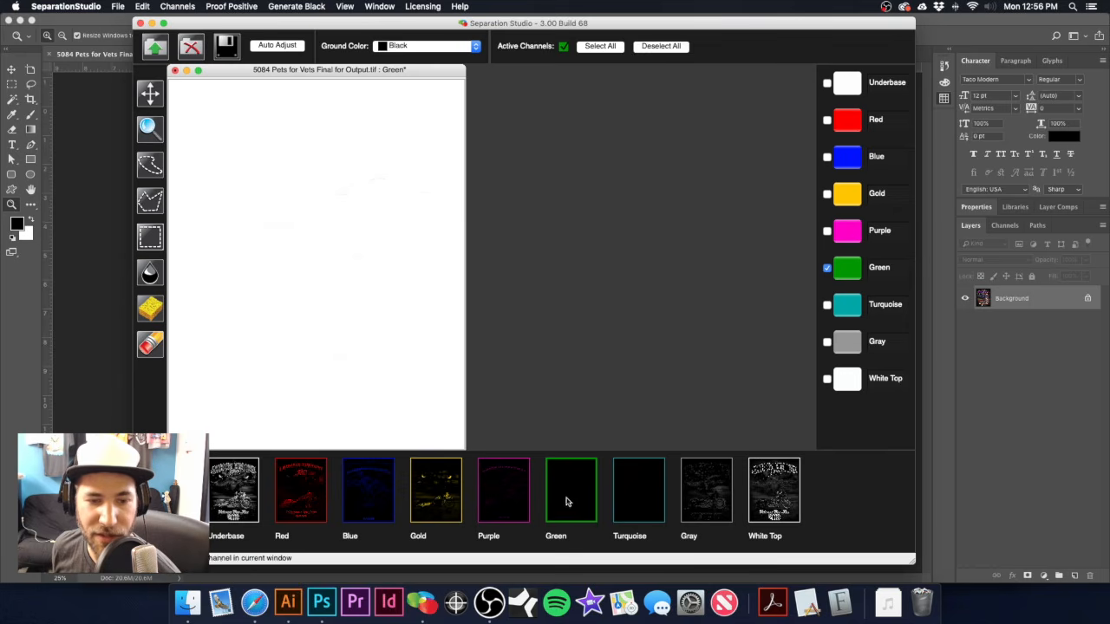
left_click(165, 490)
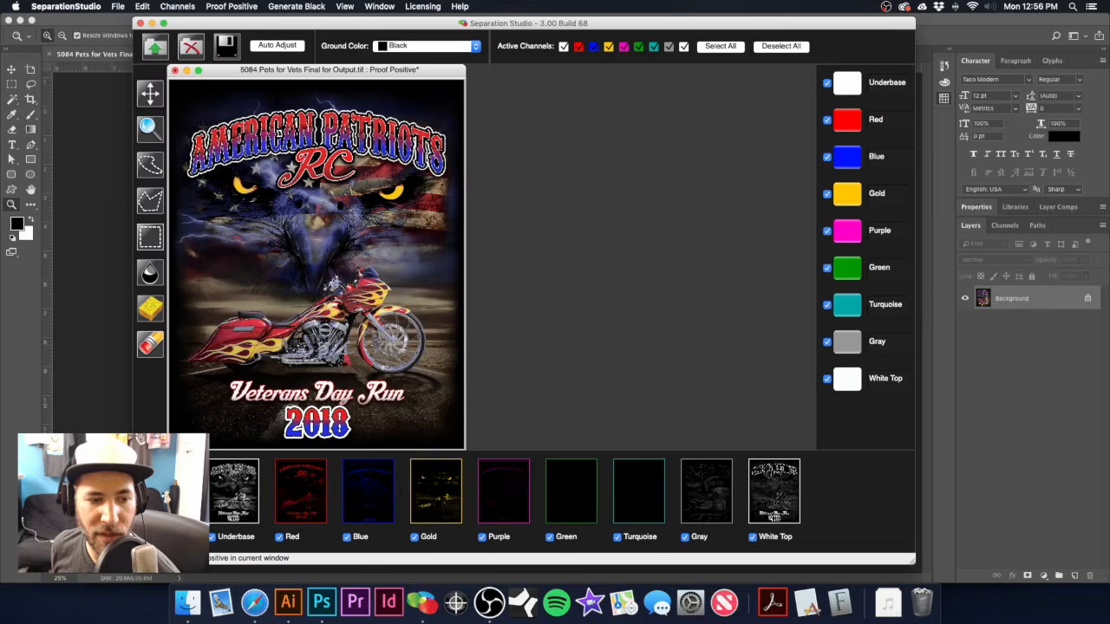
Merge the purple and turquoise channels into the other separation colors.
left_click(239, 7)
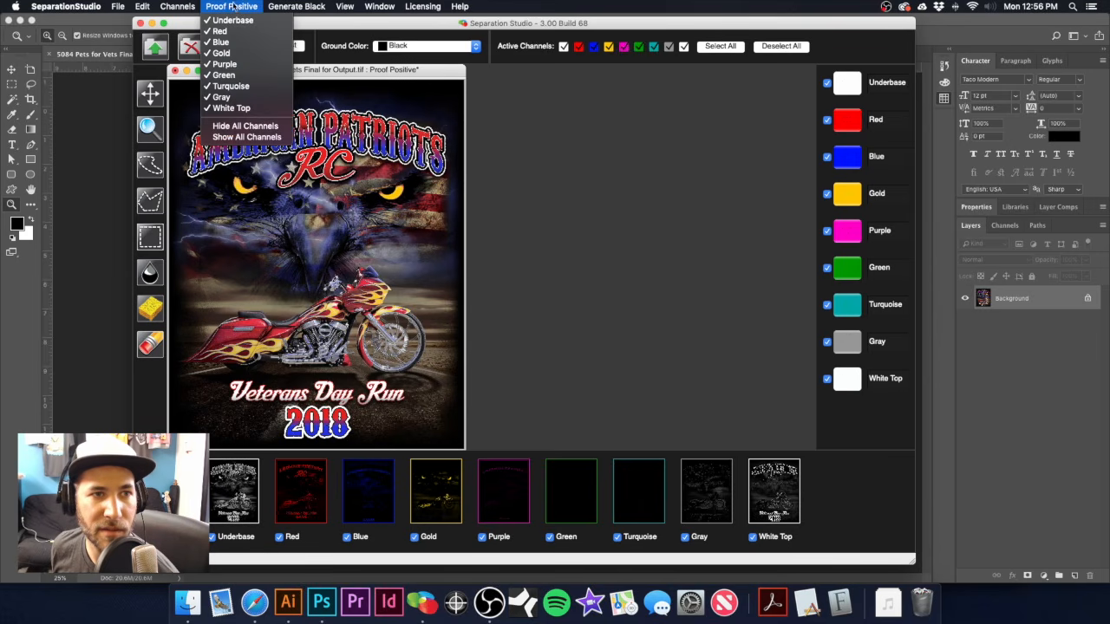
mouse_move(188, 9)
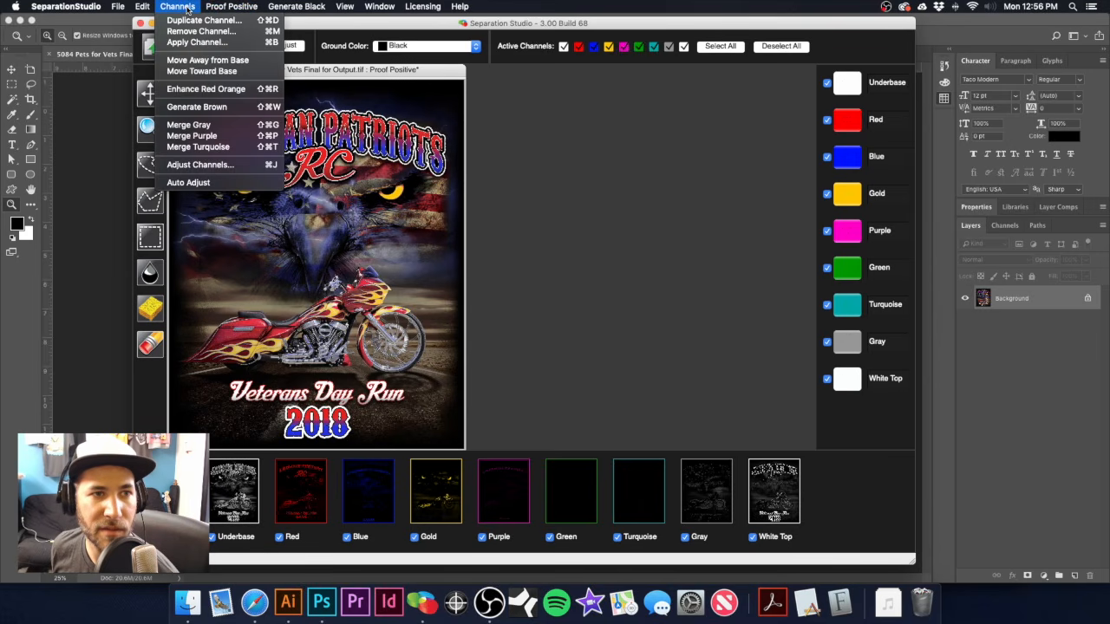
left_click(202, 139)
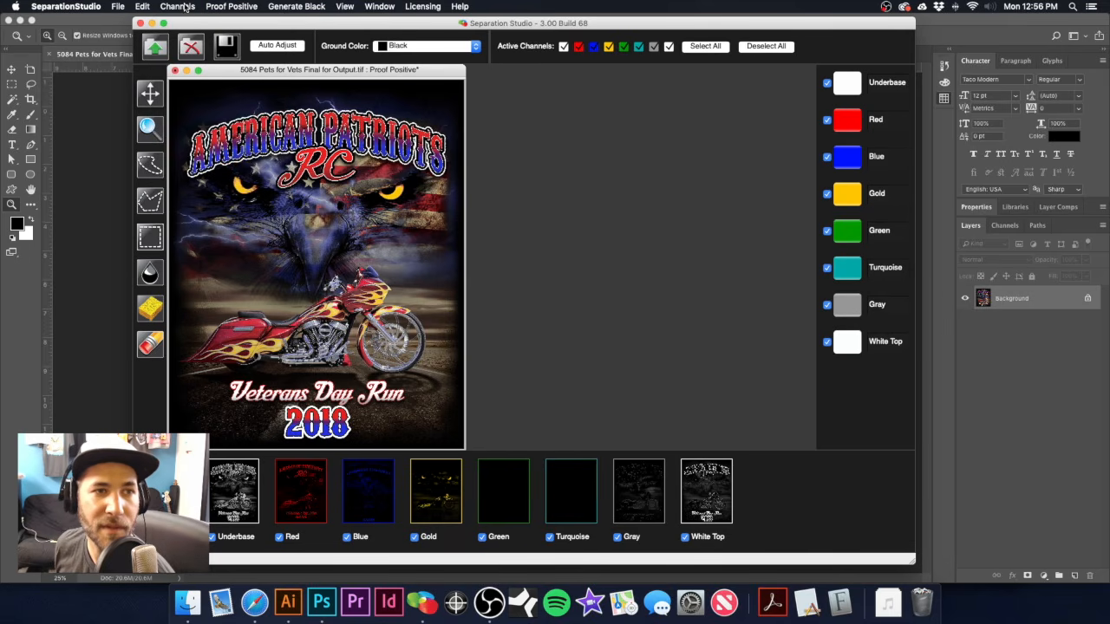
left_click(177, 7)
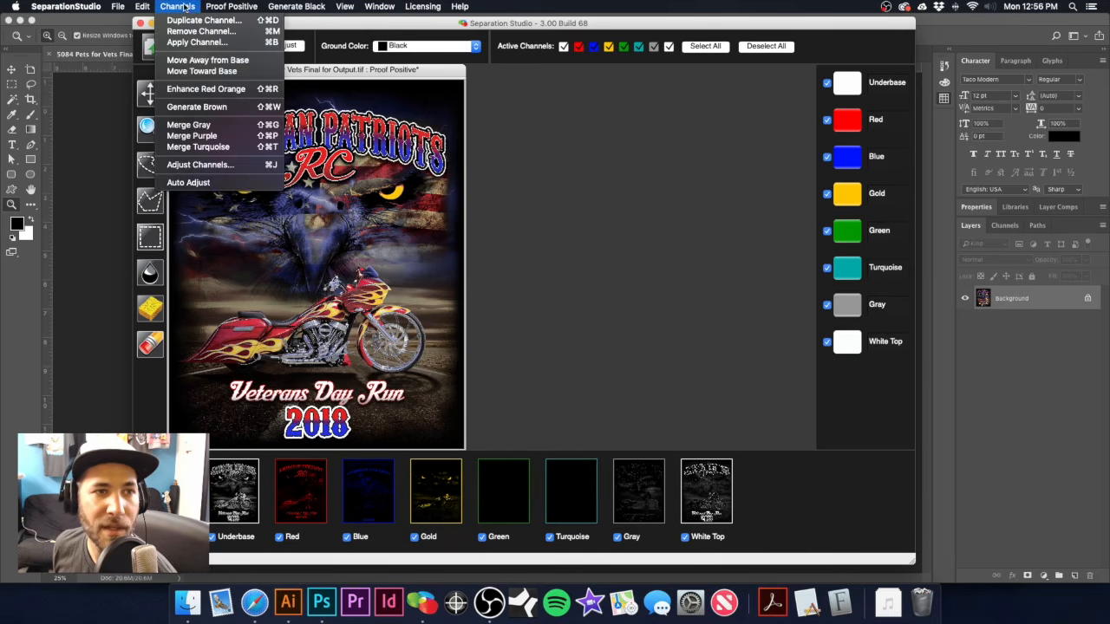
left_click(192, 148)
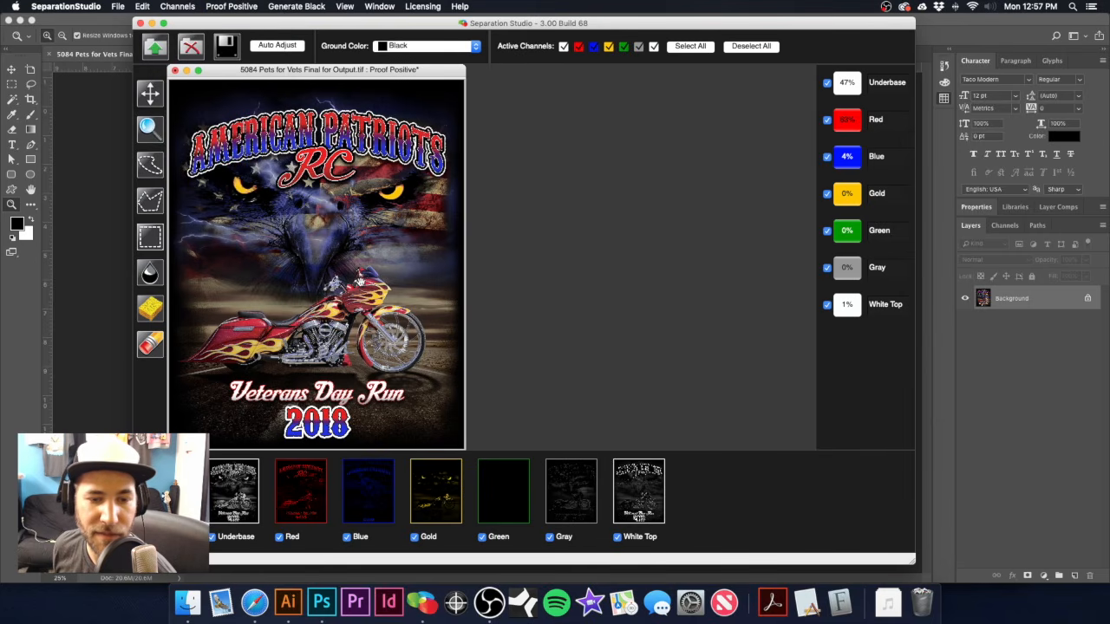
Delete the green channel and apply the automatic adjustment to the remaining separation channels.
left_click(496, 502)
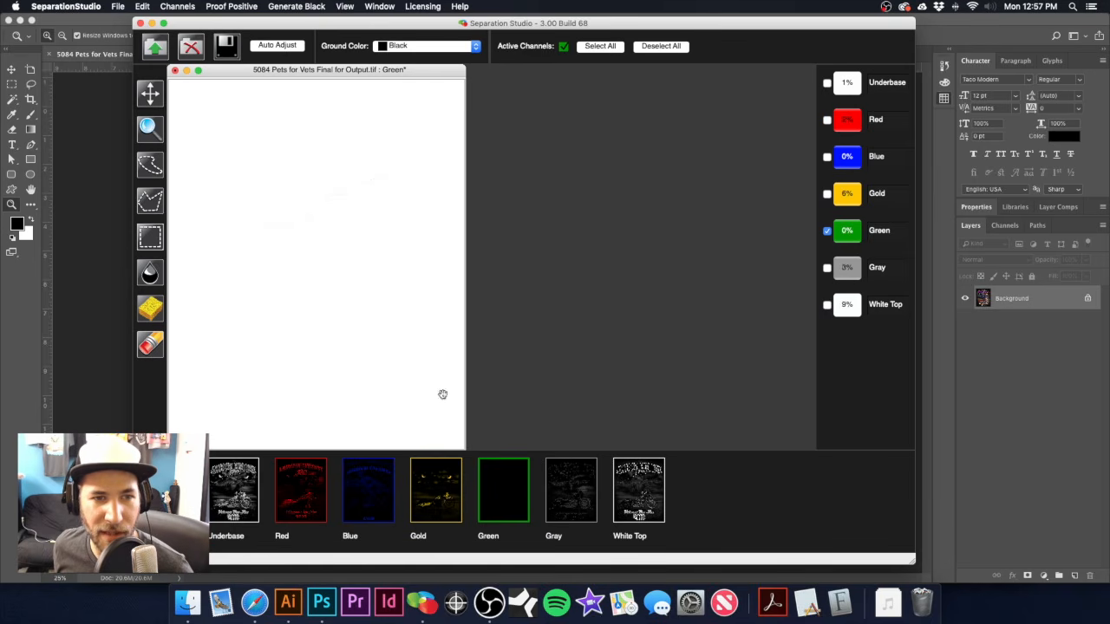
right_click(499, 490)
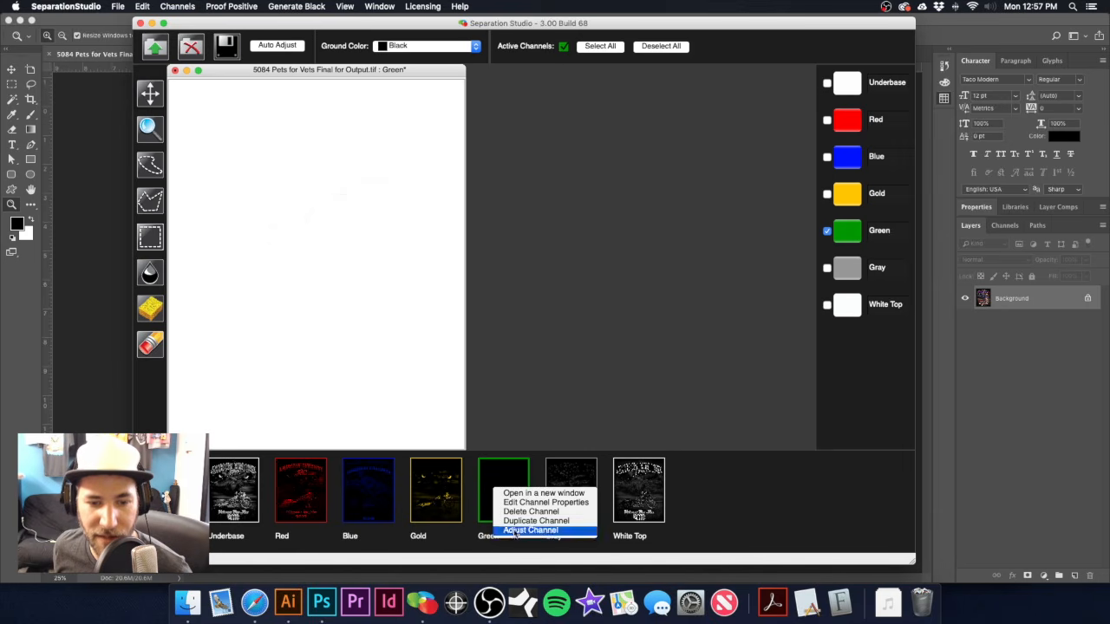
left_click(527, 512)
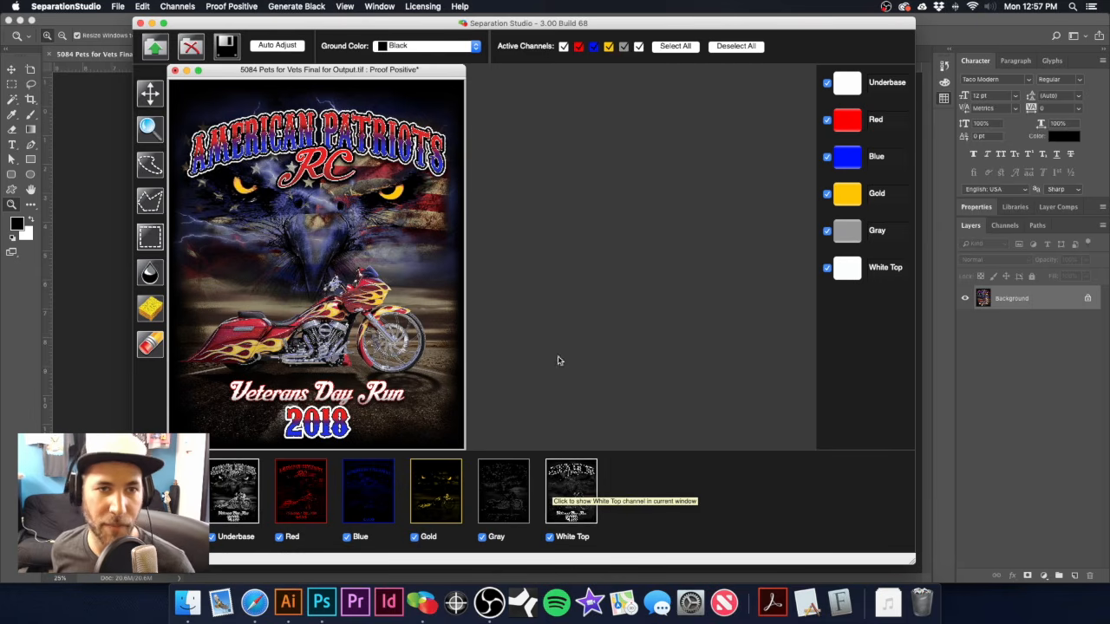
left_click(283, 46)
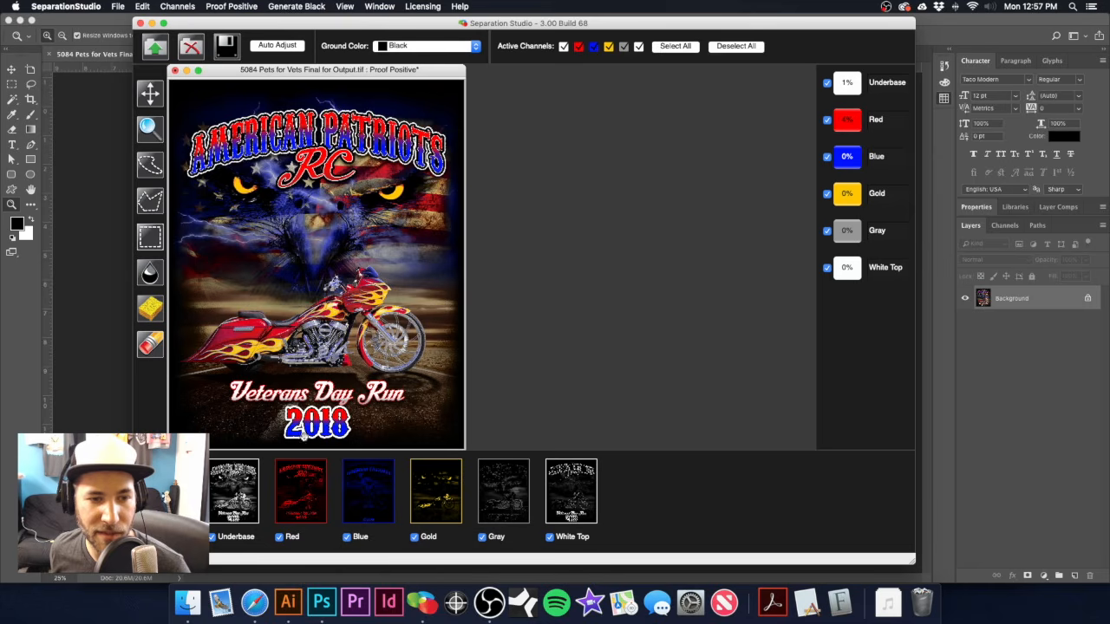
left_click_drag(438, 72, 455, 71)
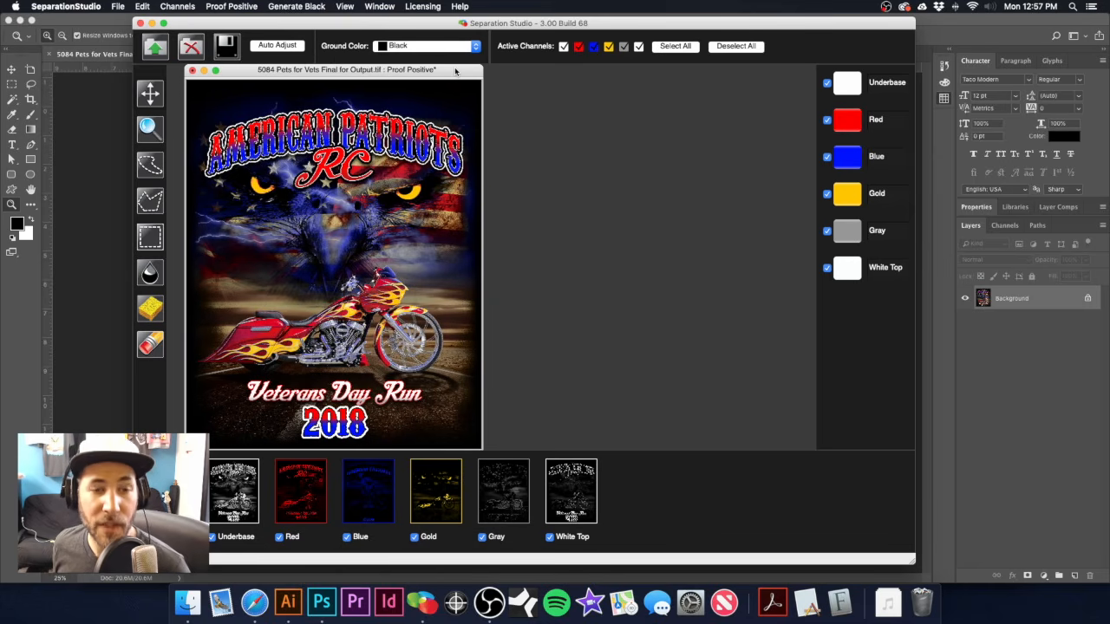
Save the separations to the Desktop as 5084 Pets for Vets Final for Output.
key("super+s")
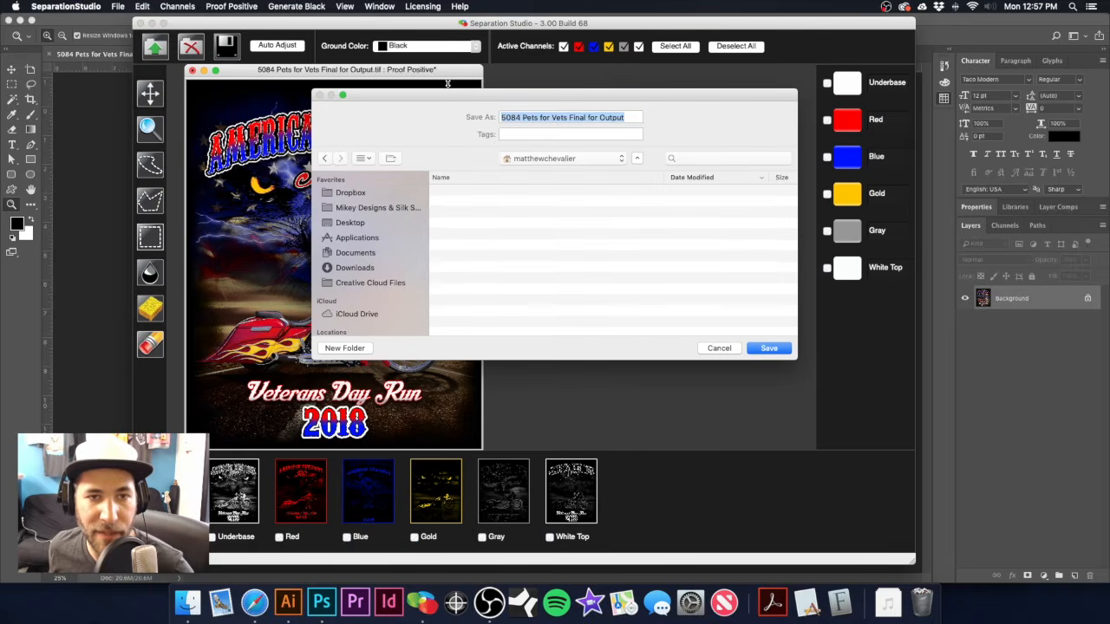
left_click_drag(453, 99, 423, 91)
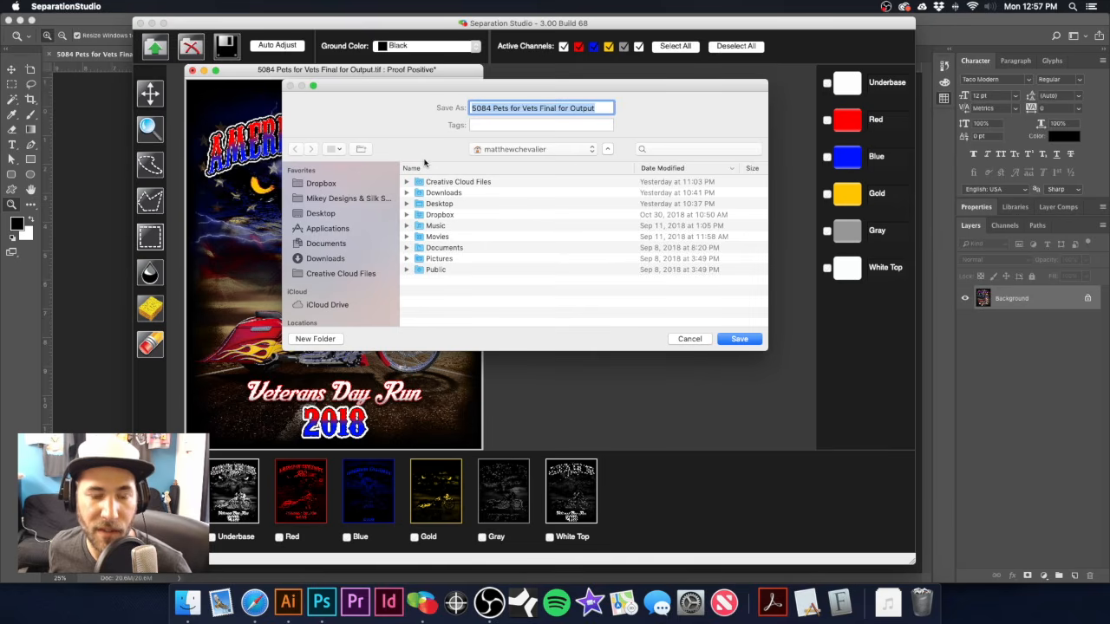
left_click(361, 199)
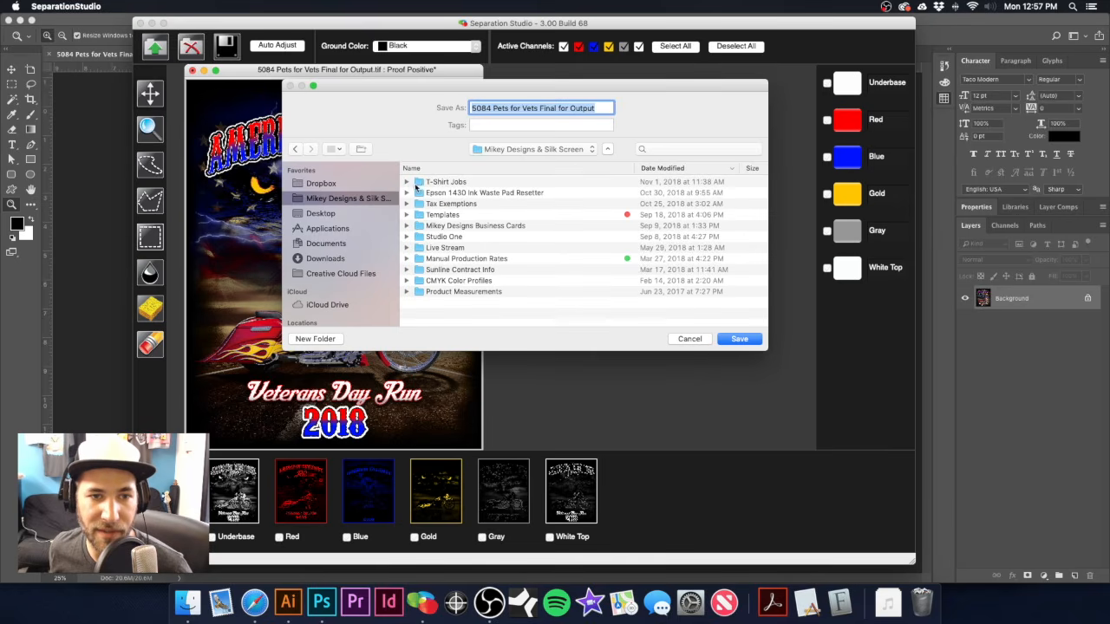
left_click(344, 216)
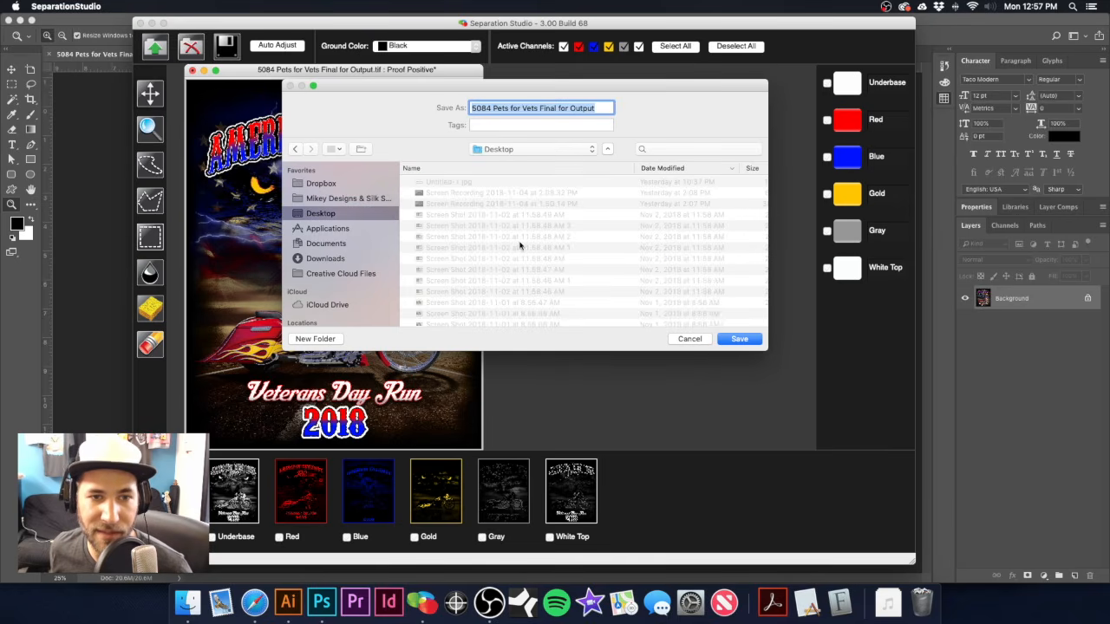
left_click(736, 339)
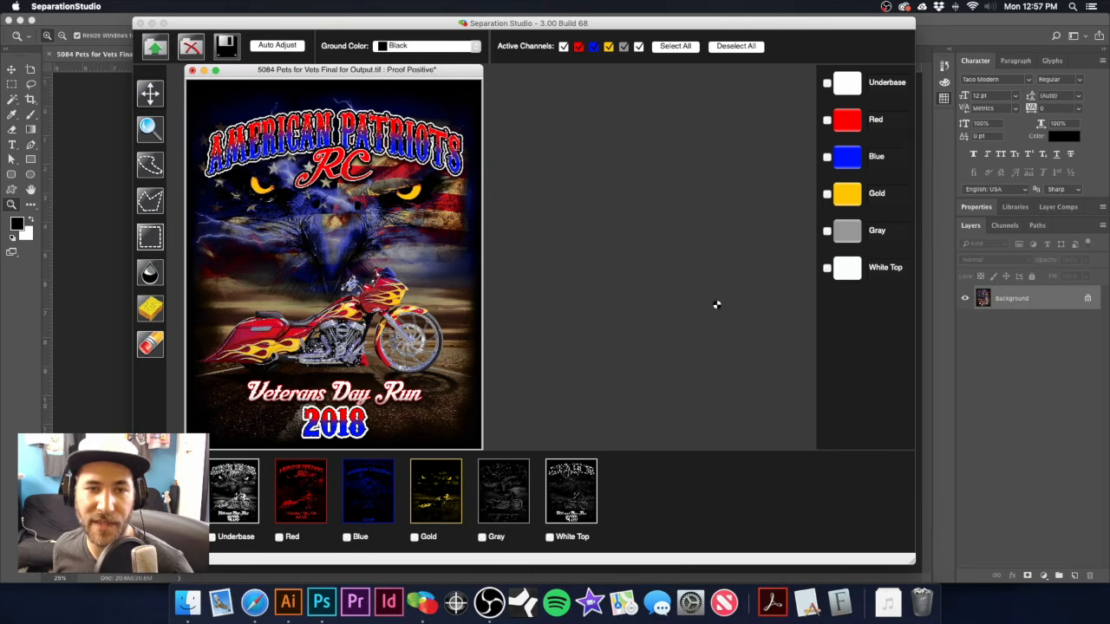
Review the gray, white top, blue and gold channels as film, and return to the composite proof.
left_click(508, 482)
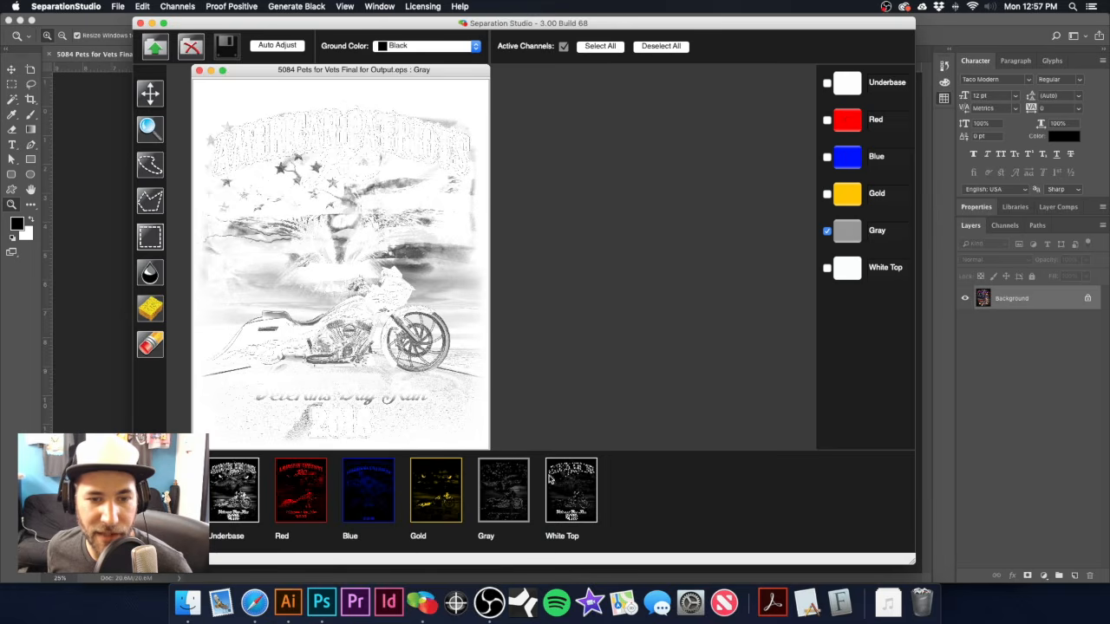
left_click(571, 485)
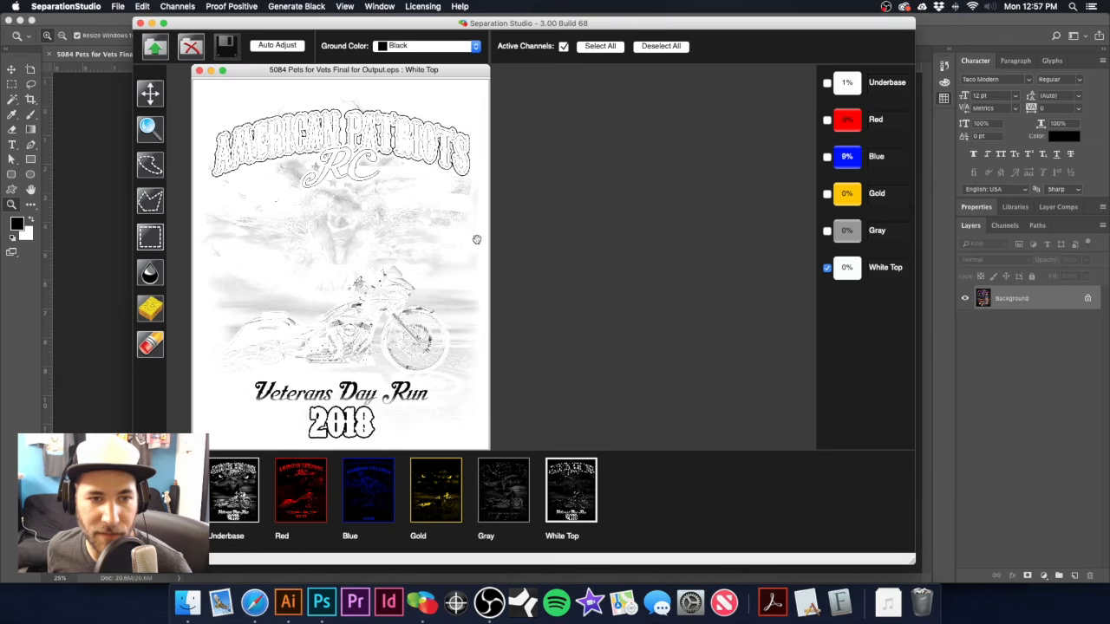
left_click(390, 494)
left_click(438, 487)
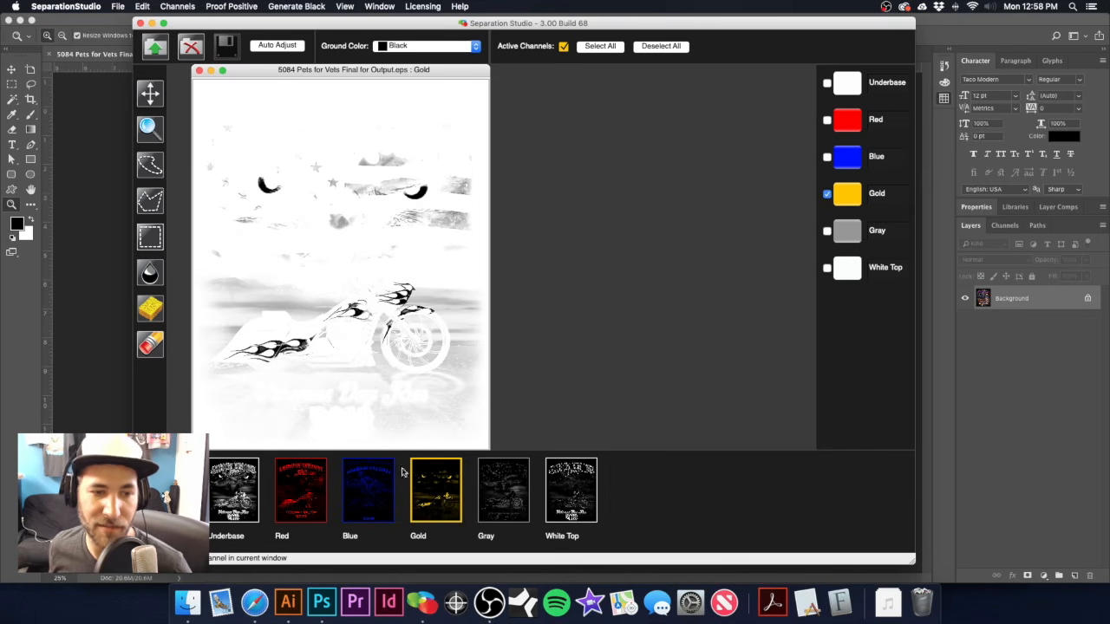
left_click(195, 490)
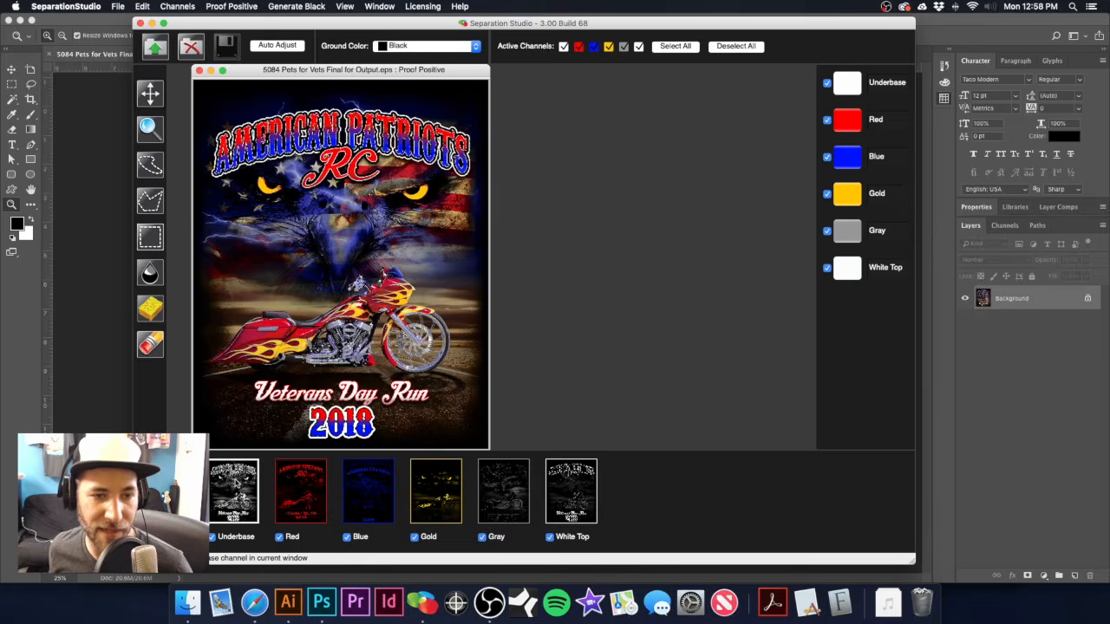
Show the underbase channel on its own and change its display from film to ink.
left_click(236, 485)
right_click(301, 208)
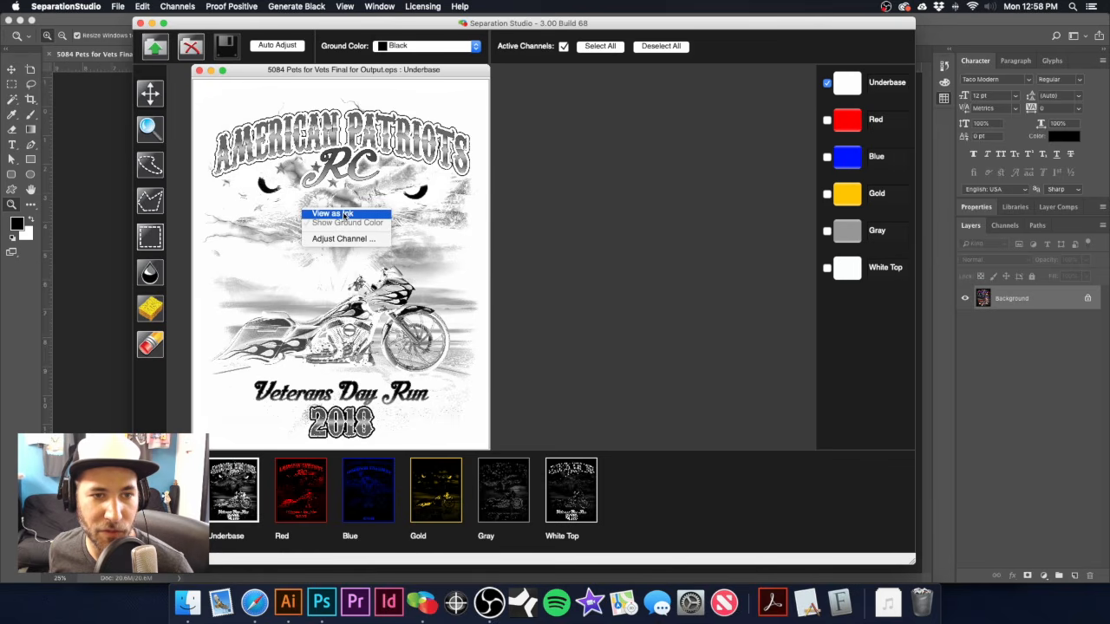
left_click(346, 214)
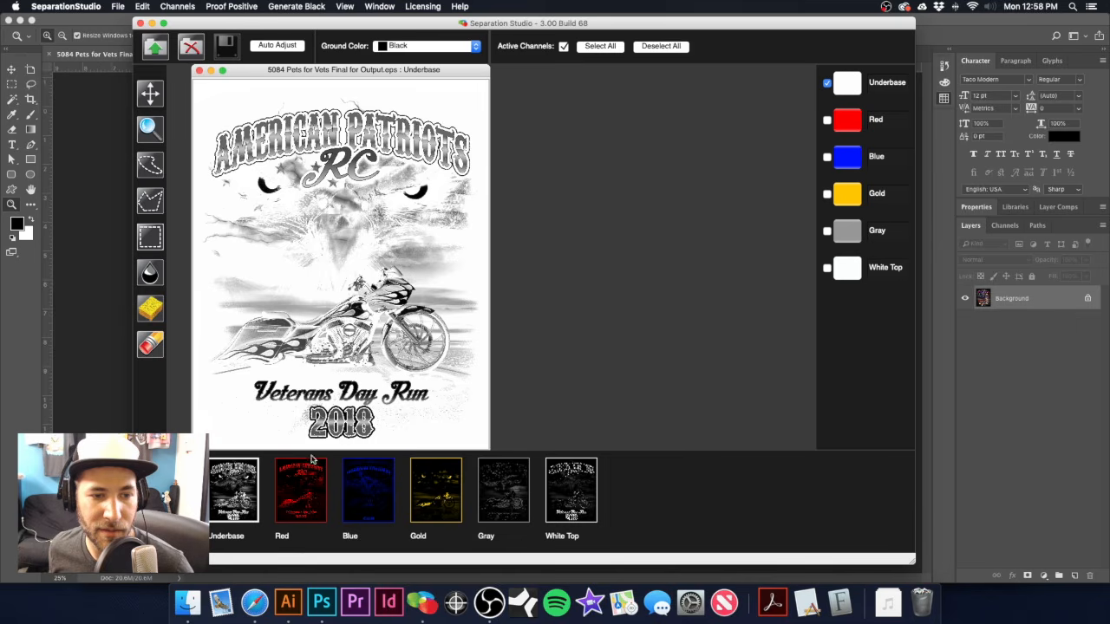
Review the underbase, red, blue, gold and gray channels one by one in the ink view.
left_click(309, 482)
left_click(249, 483)
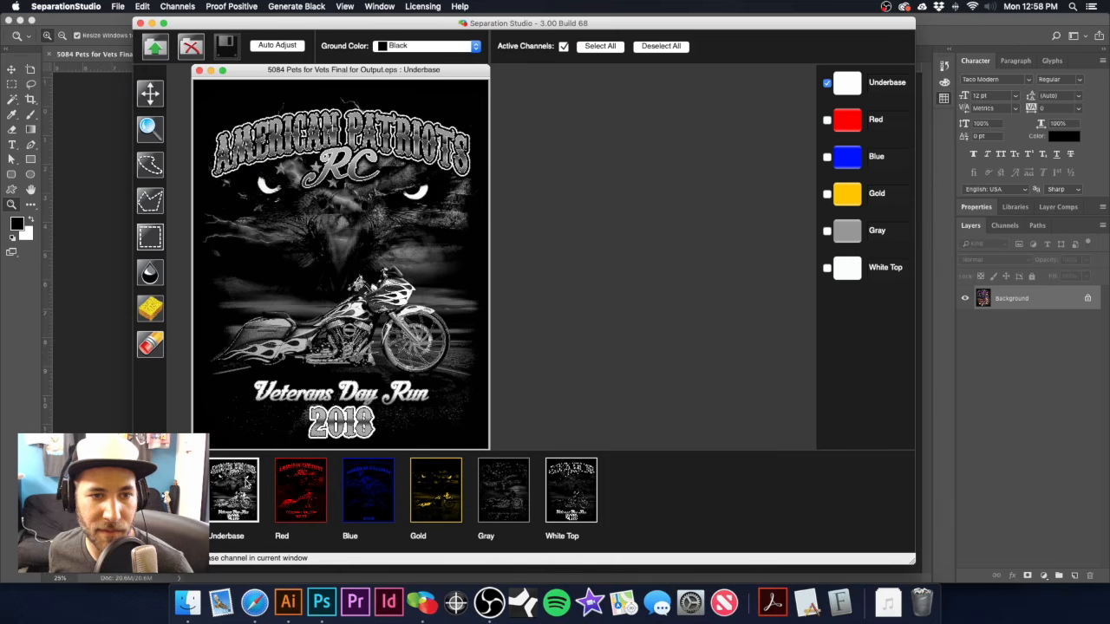
left_click(302, 494)
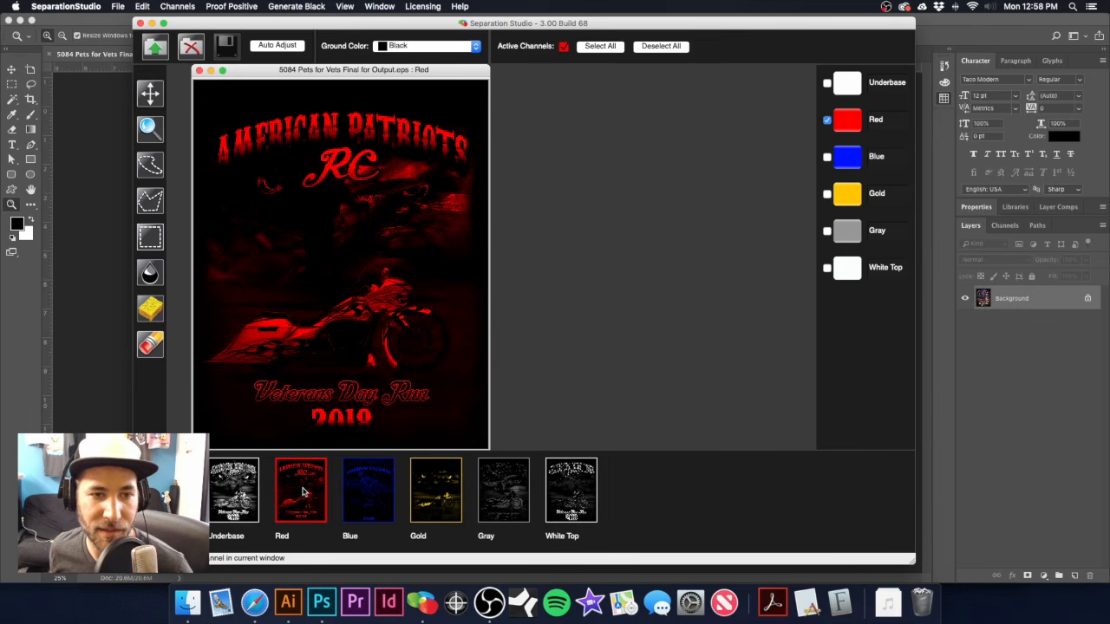
left_click(371, 487)
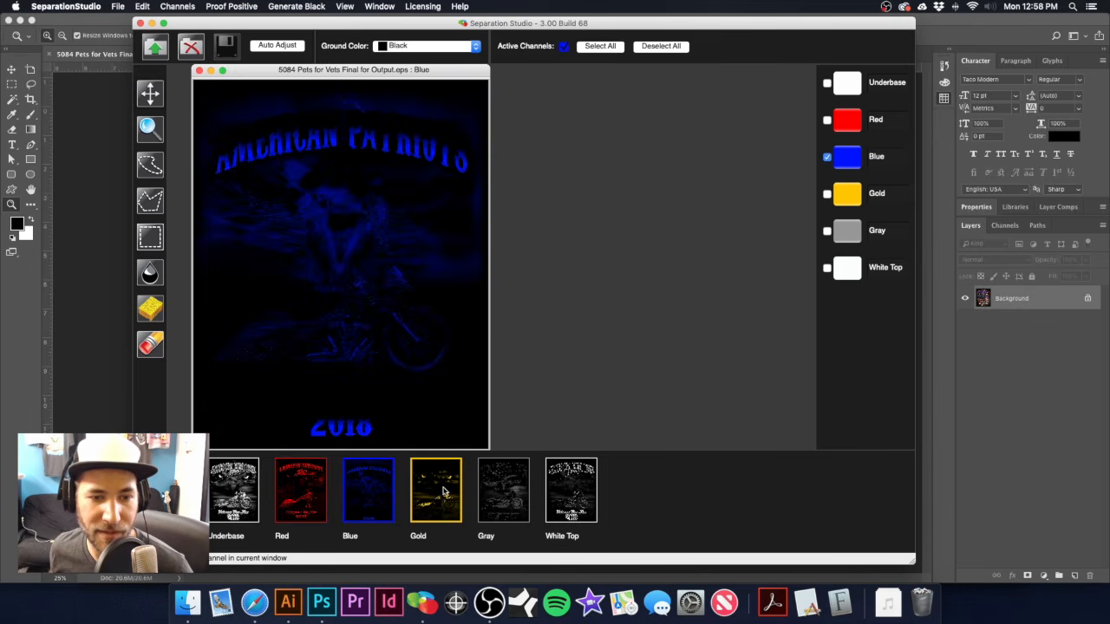
left_click(444, 491)
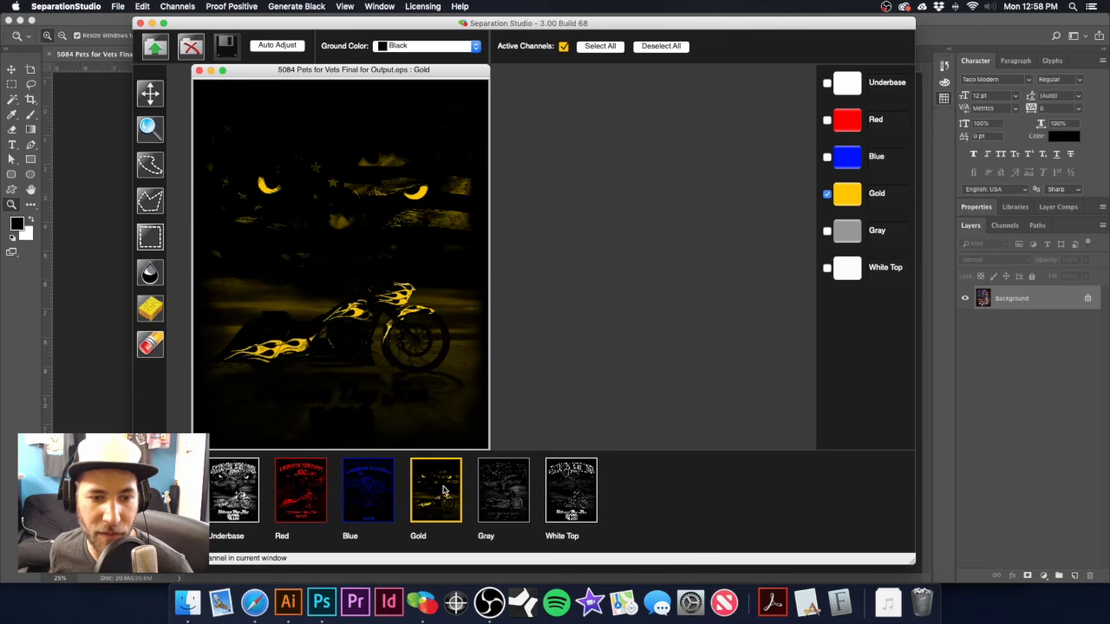
left_click(518, 482)
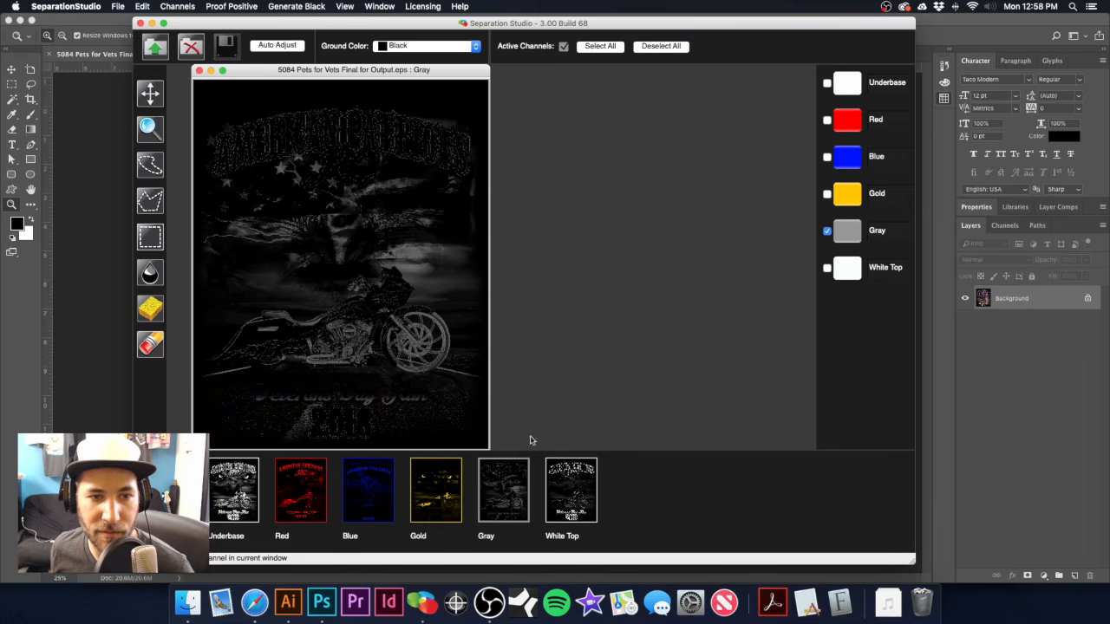
Review the white top channel on its own in the ink view.
left_click(568, 488)
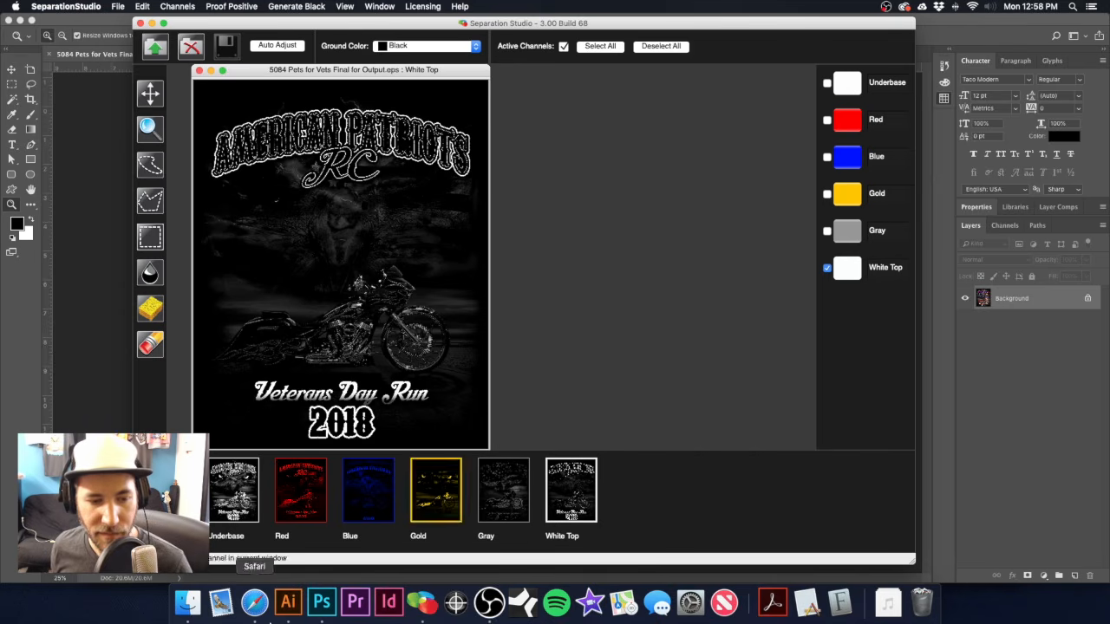
Switch to Illustrator and choose 5084 Pets for Vets Final for Output.eps from the Desktop as the file to place.
left_click(288, 602)
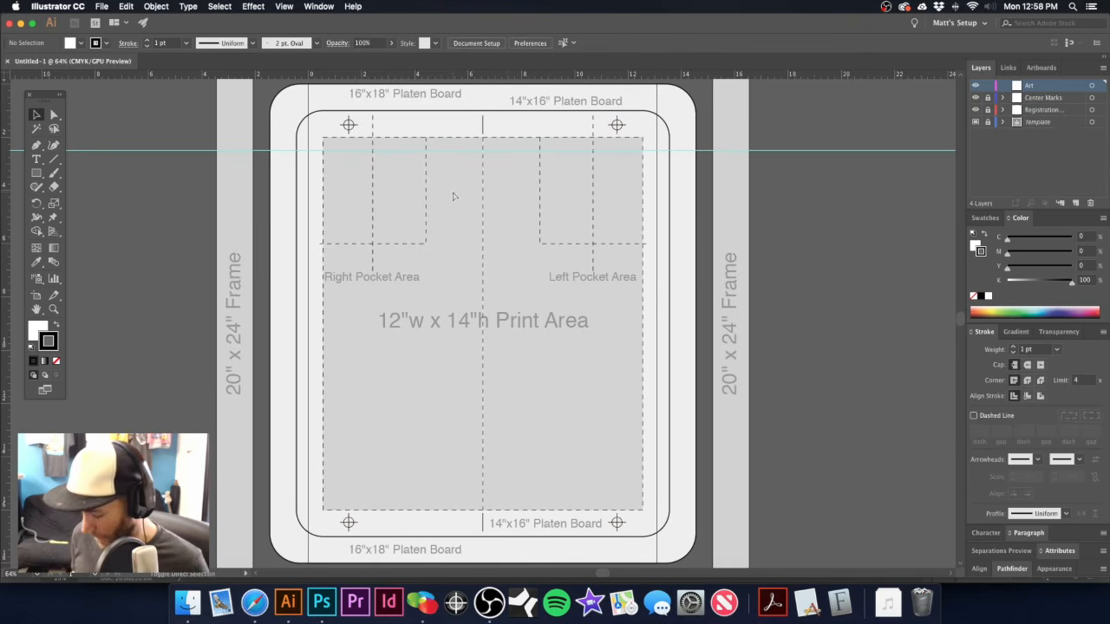
key("super+shift+p")
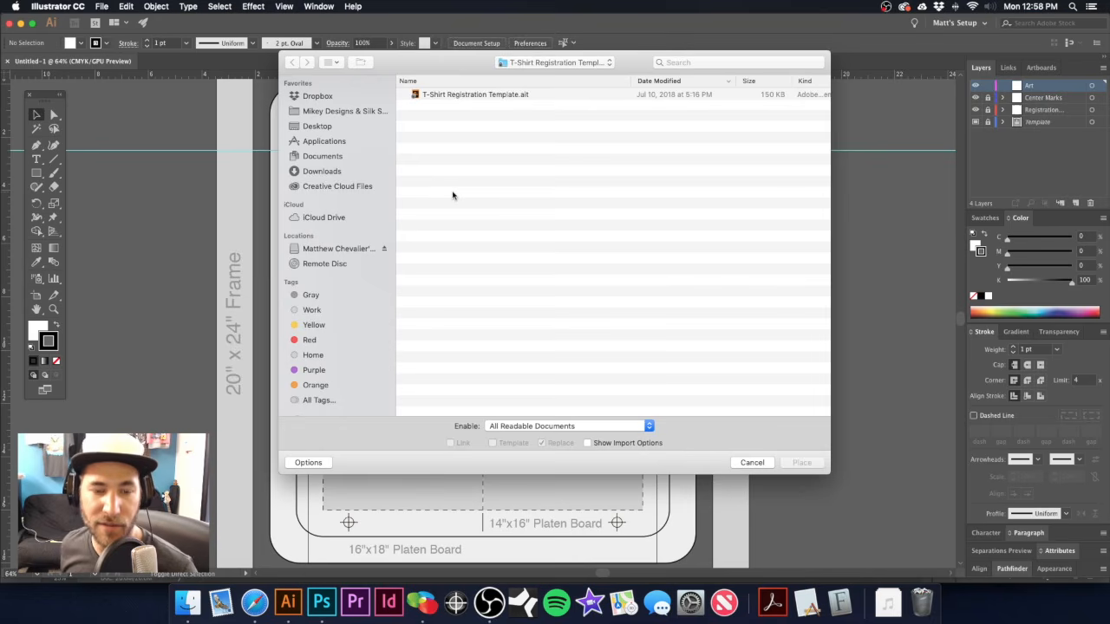
left_click_drag(450, 65, 425, 77)
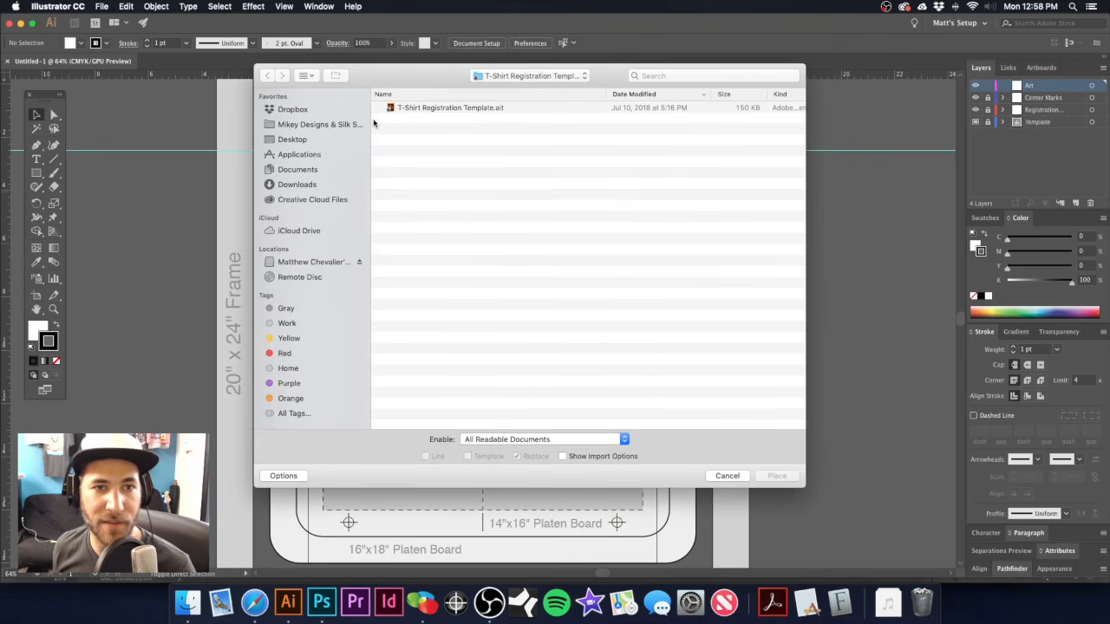
left_click(312, 139)
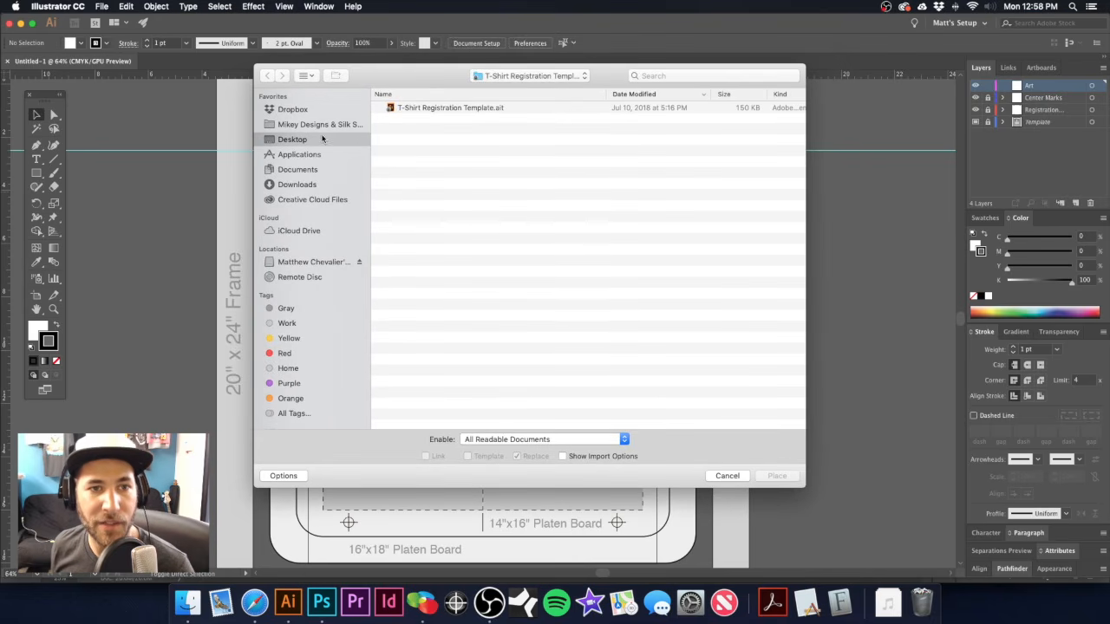
left_click_drag(400, 79, 479, 96)
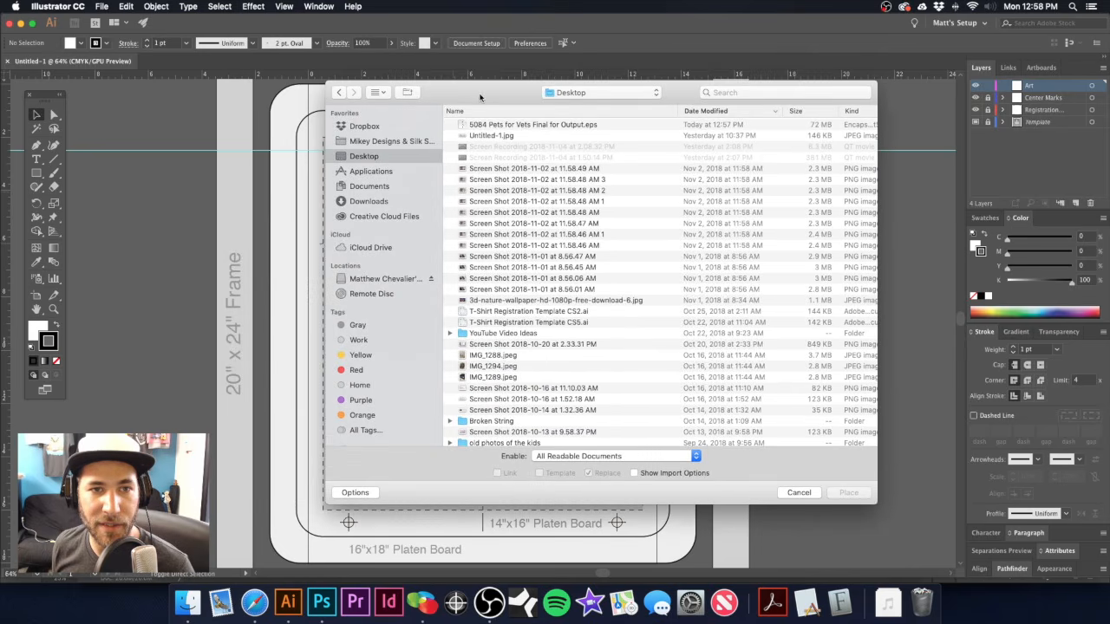
left_click(499, 127)
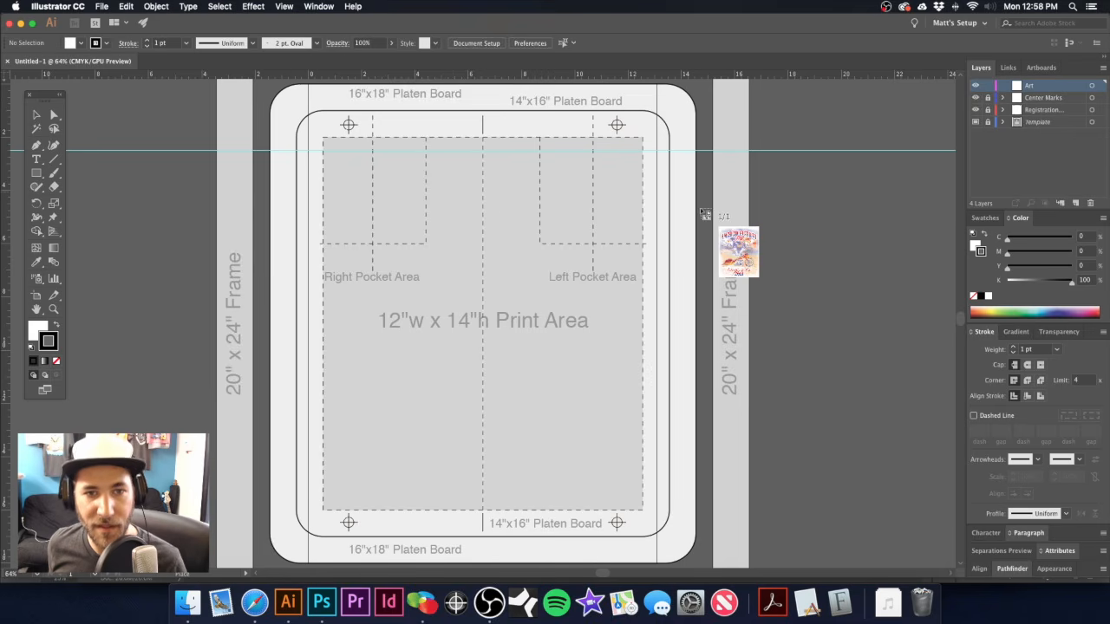
Place the loaded artwork on the T-shirt template and center it horizontally and vertically on the artboard.
left_click(461, 209)
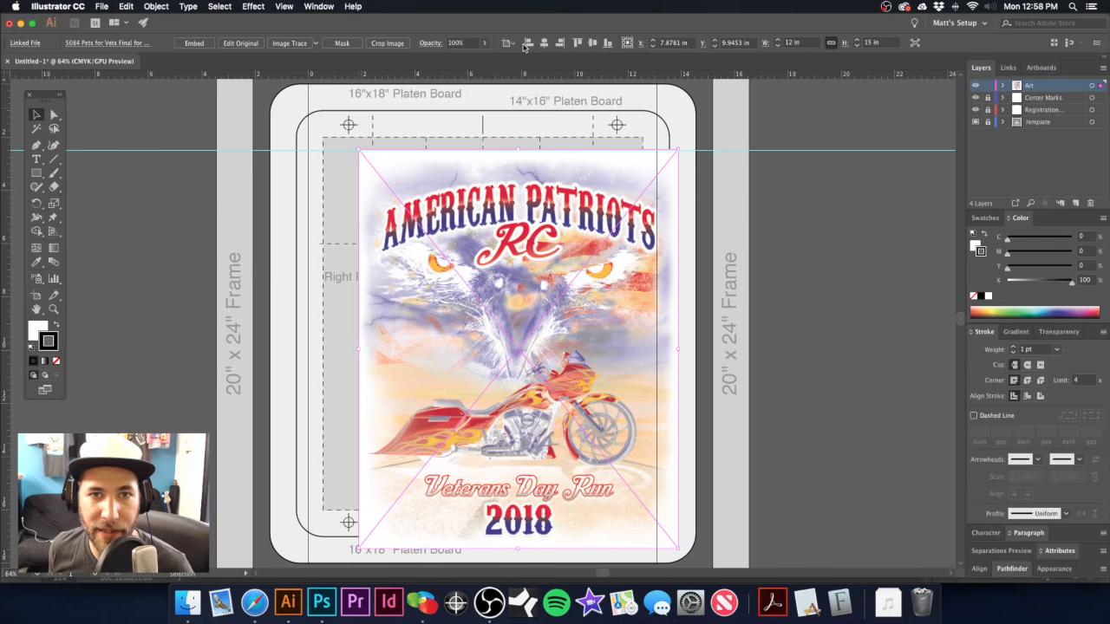
left_click(593, 43)
left_click(593, 44)
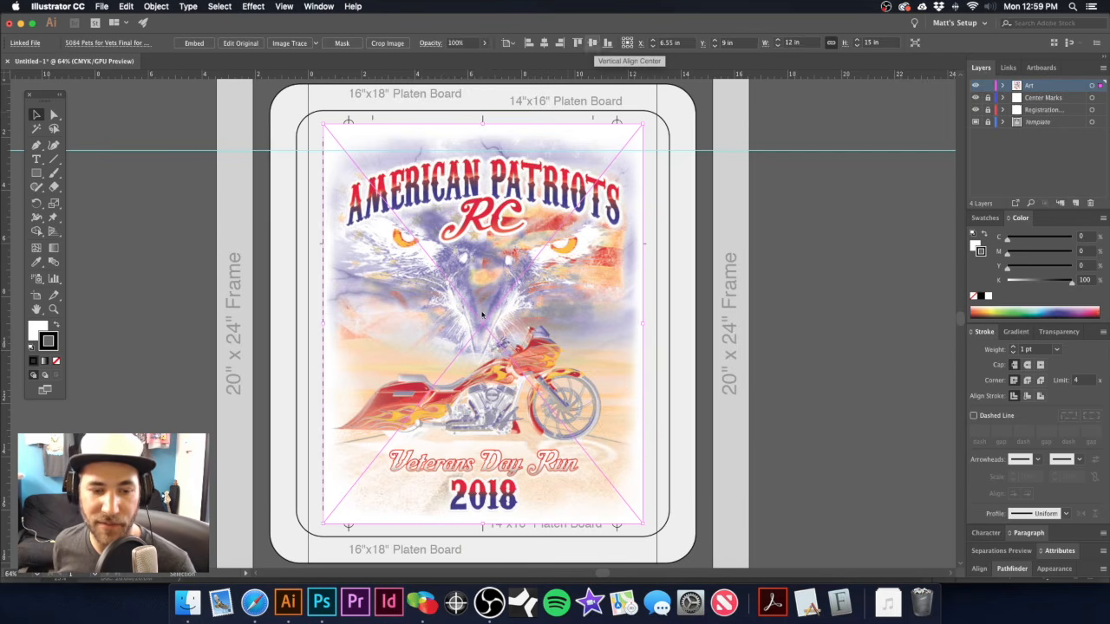
Switch to Separation Studio, keep the ground color Black, and view the composite proof of all channels.
left_click(422, 602)
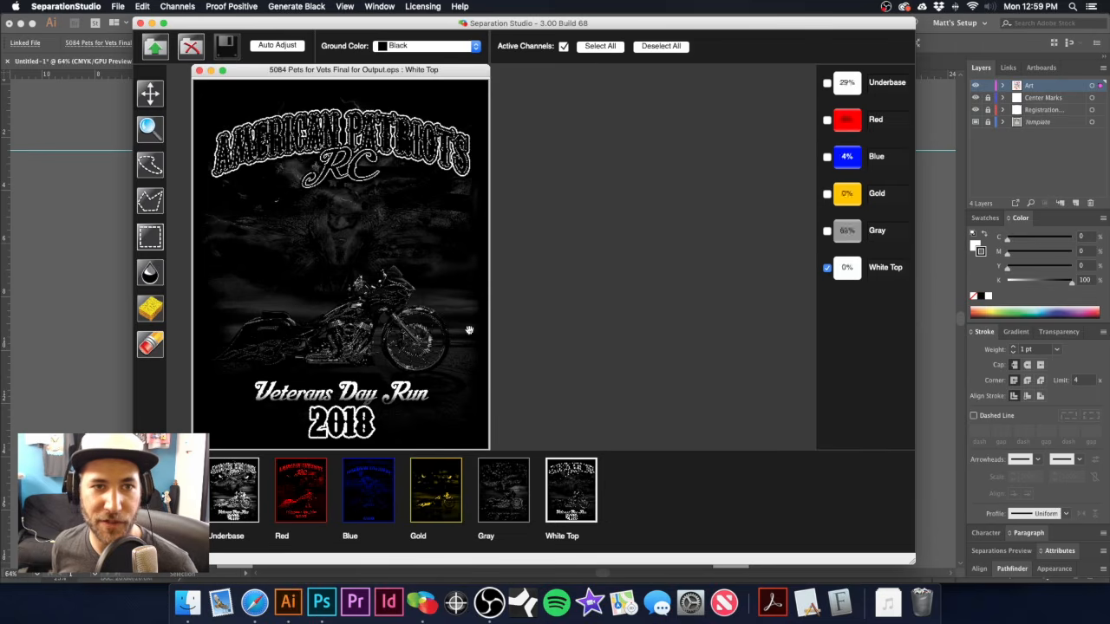
left_click(445, 48)
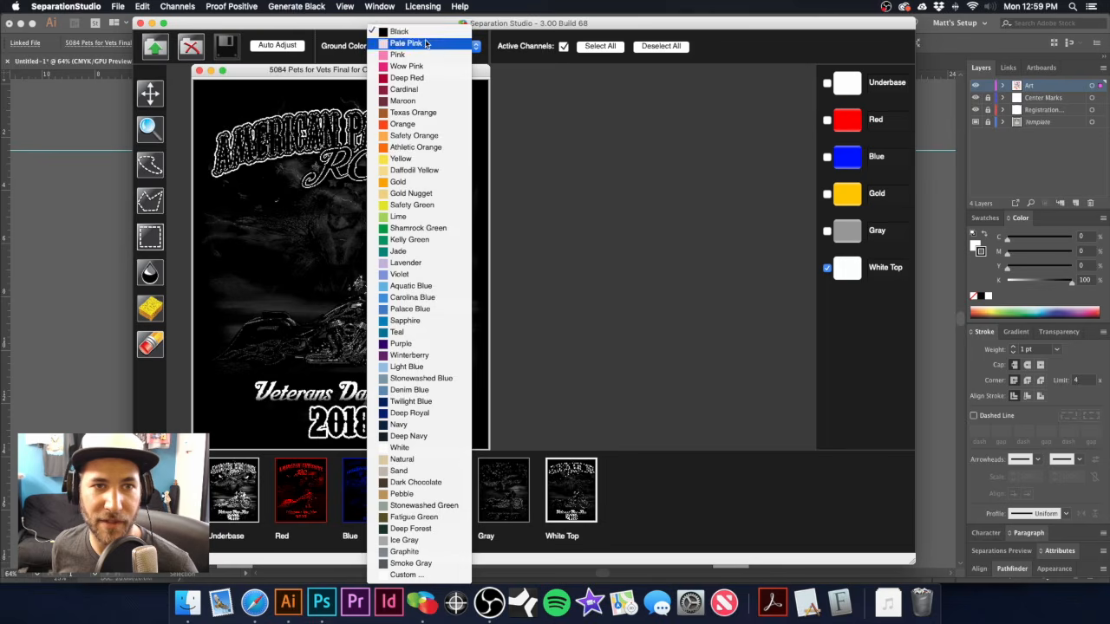
left_click(426, 33)
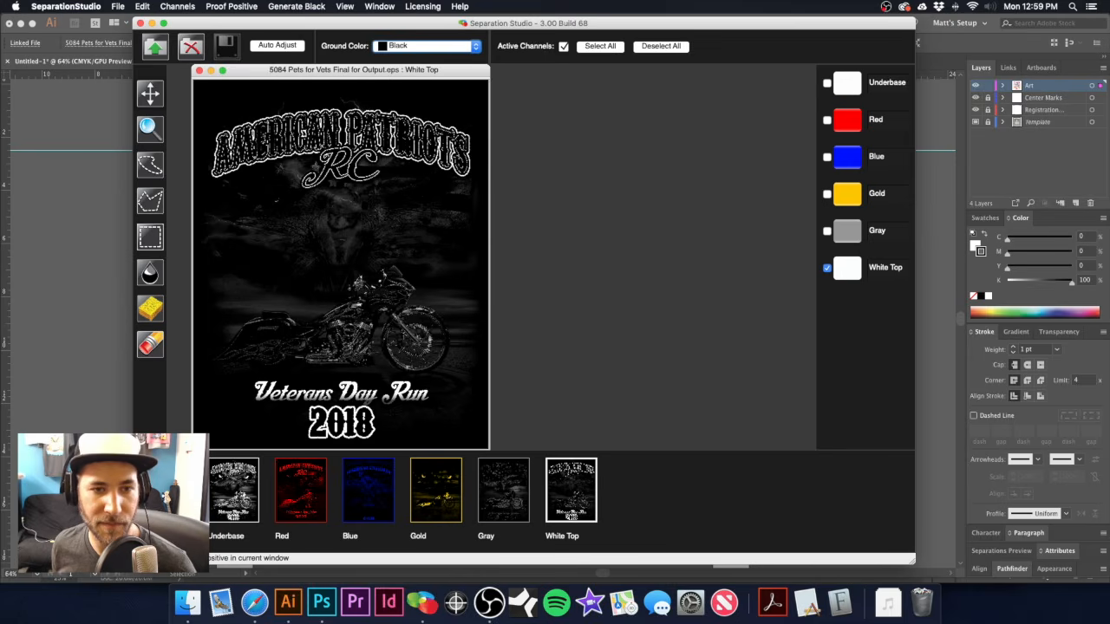
left_click(173, 476)
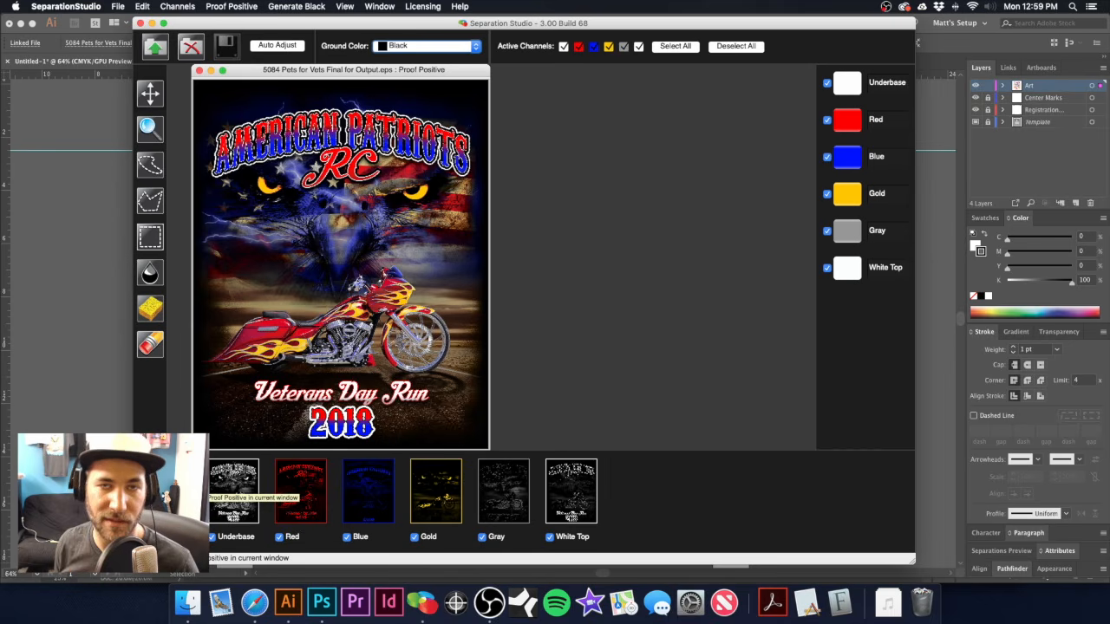
Switch to Illustrator, move the Art layer just above the Template layer, lock it, and unlock the center and registration mark layers.
left_click(288, 600)
left_click(459, 95)
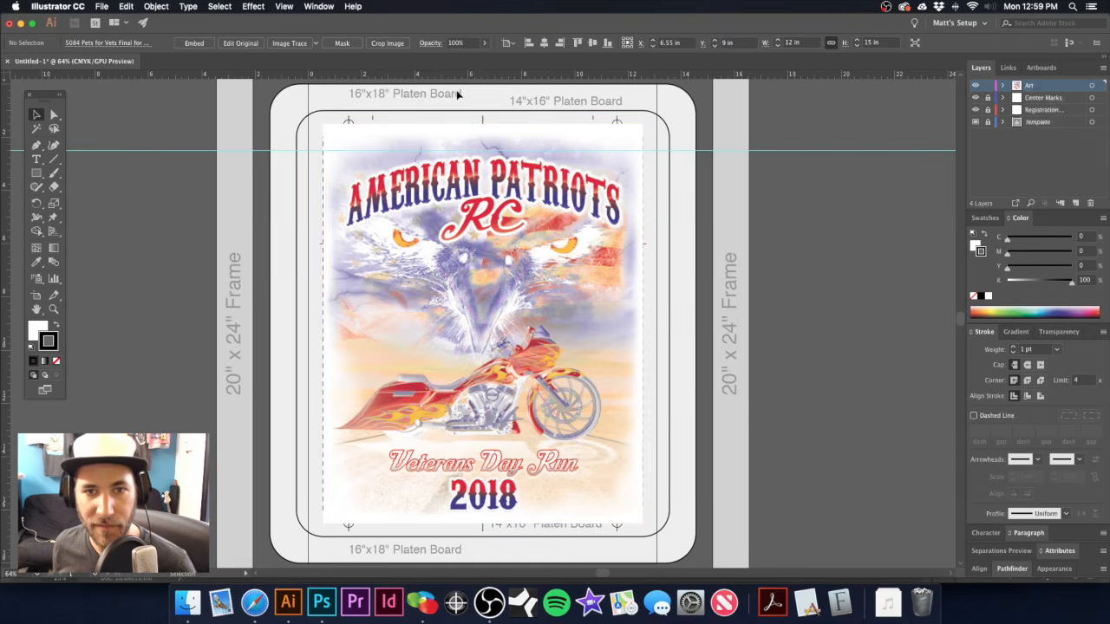
left_click_drag(1065, 87, 1052, 113)
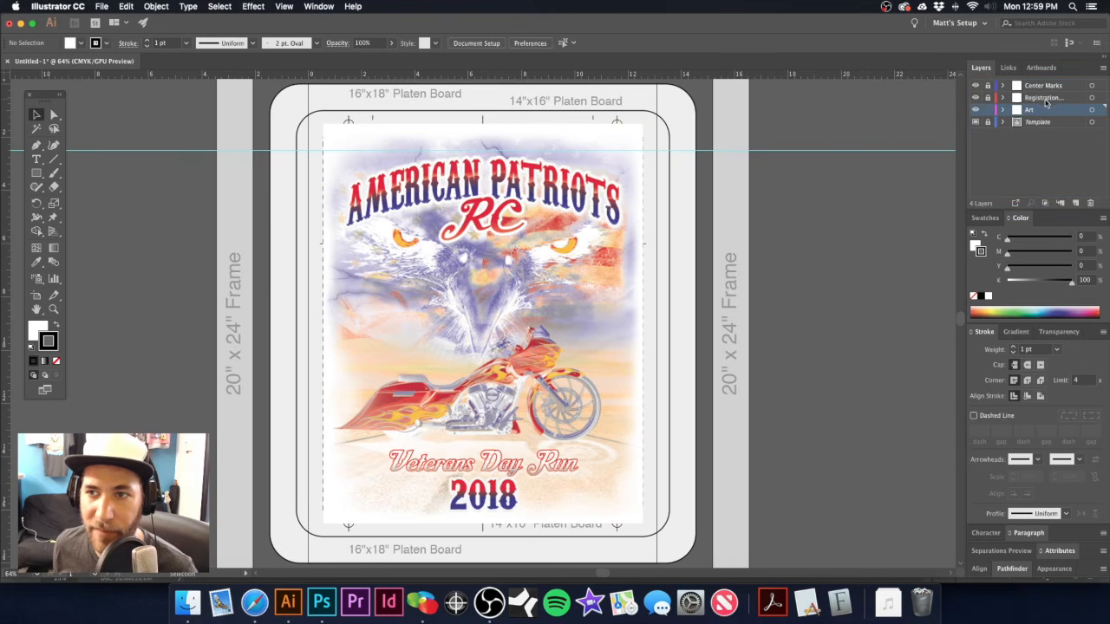
left_click(986, 85)
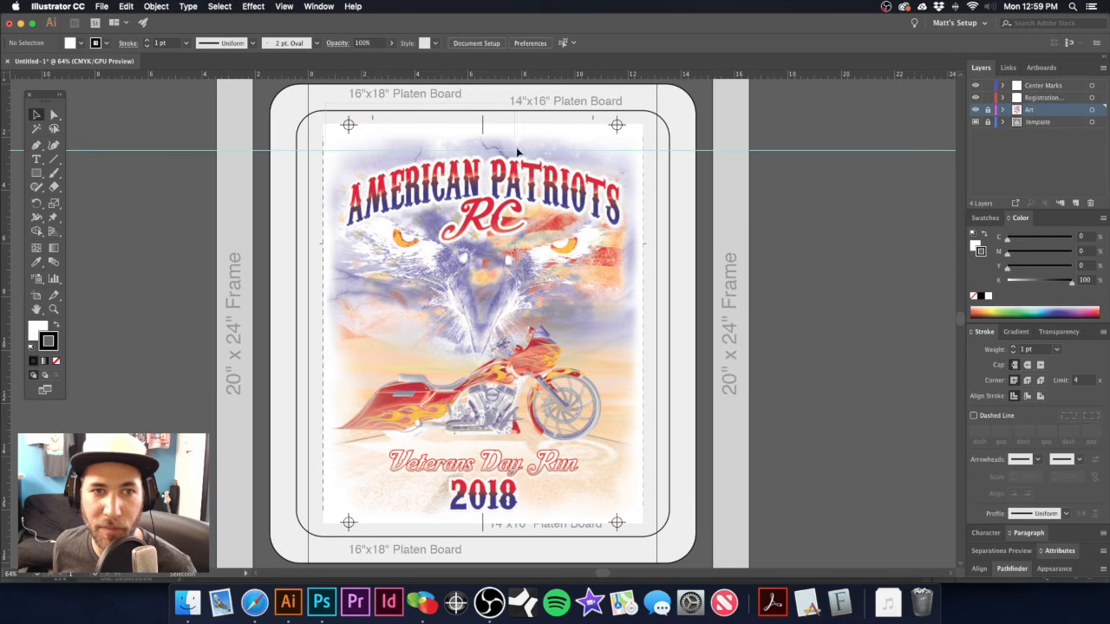
Move the upper registration and center marks up to about Y 1.12 in, clear of the artwork.
left_click(1093, 84)
key("Up")
key("Up")
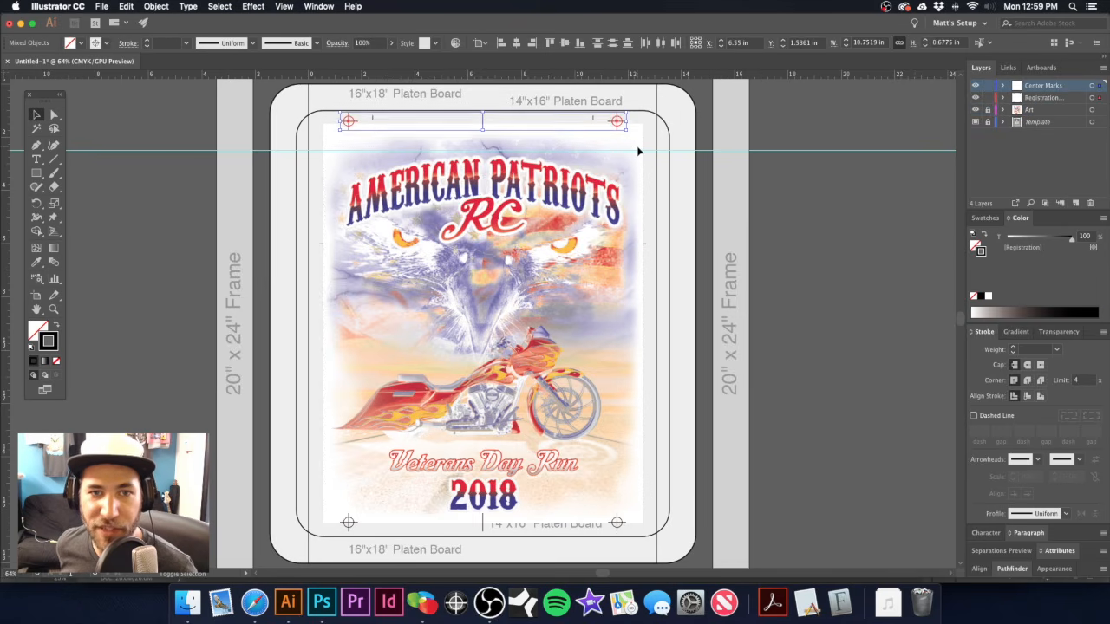
key("Up")
key("Up")
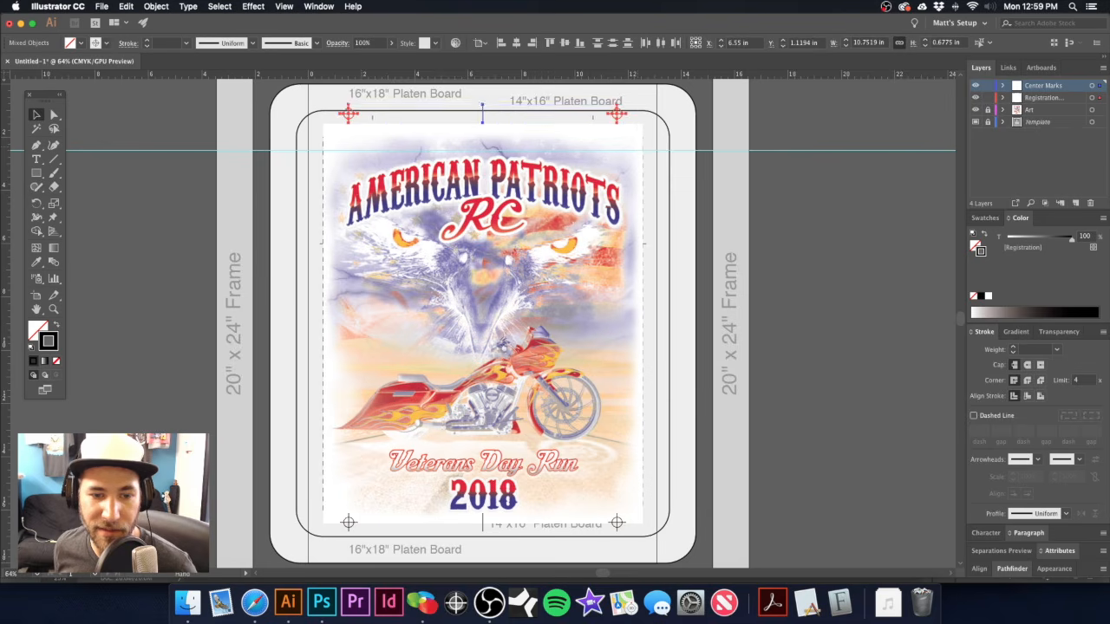
Move the lower registration and center marks down to about Y 16.88 in, clear of the artwork.
scroll(390, 442, "down", 3)
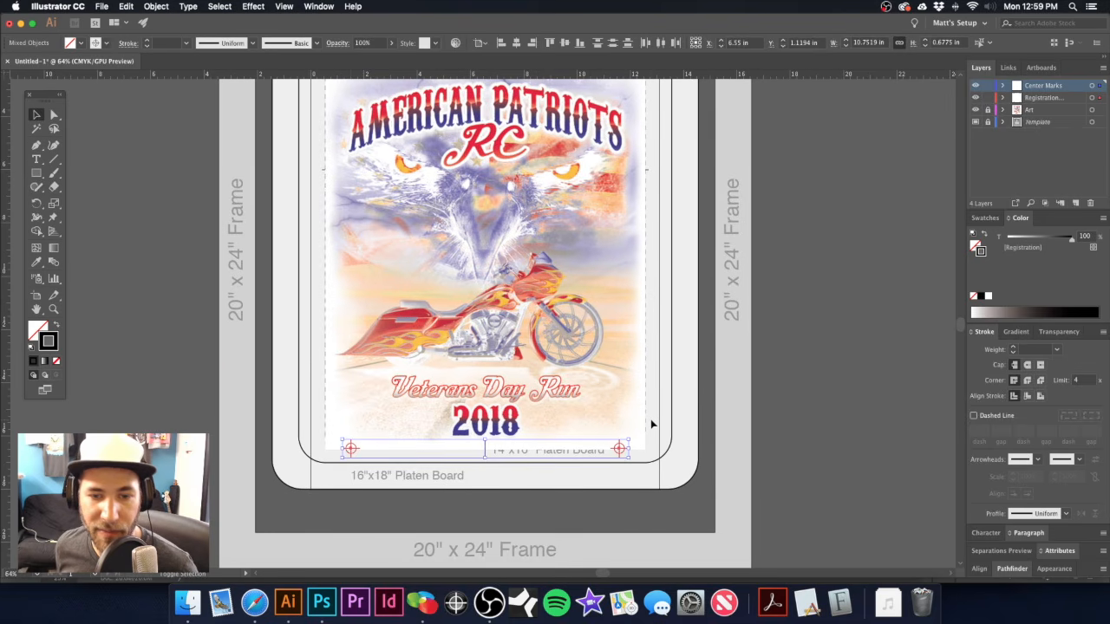
key("Down")
key("Down")
key("Down")
key("Down")
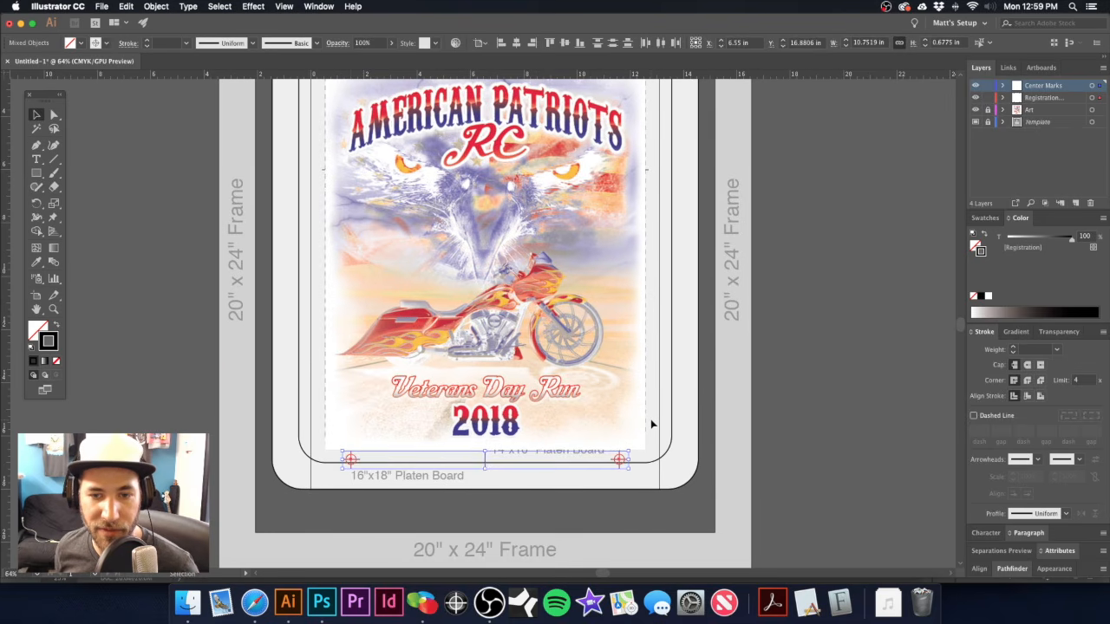
left_click(691, 369)
left_click_drag(589, 330, 584, 384)
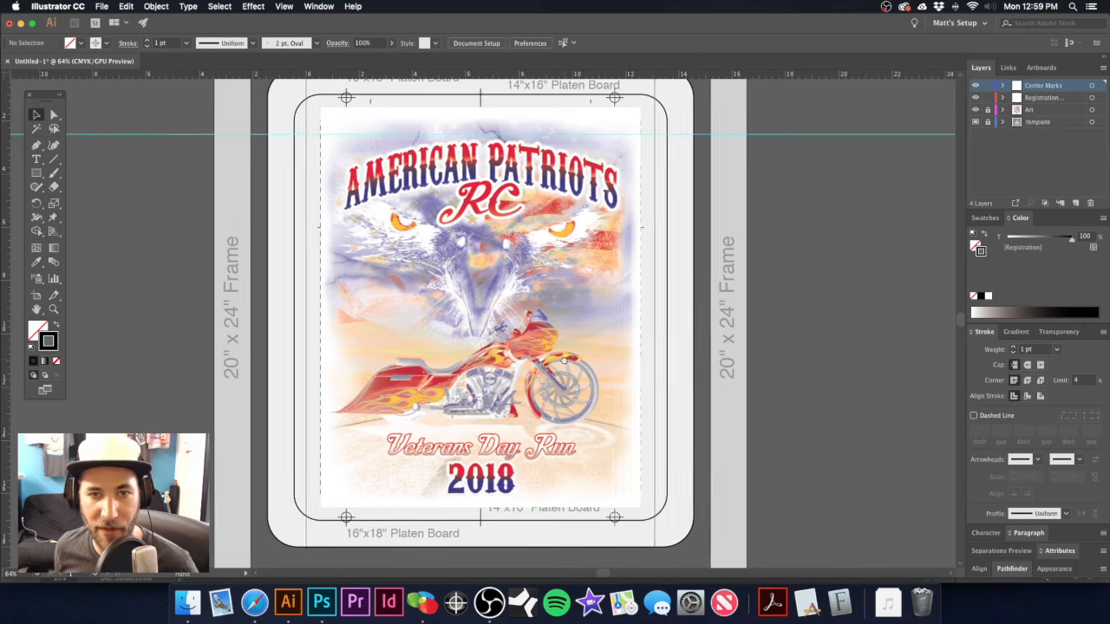
scroll(560, 312, "up", 2)
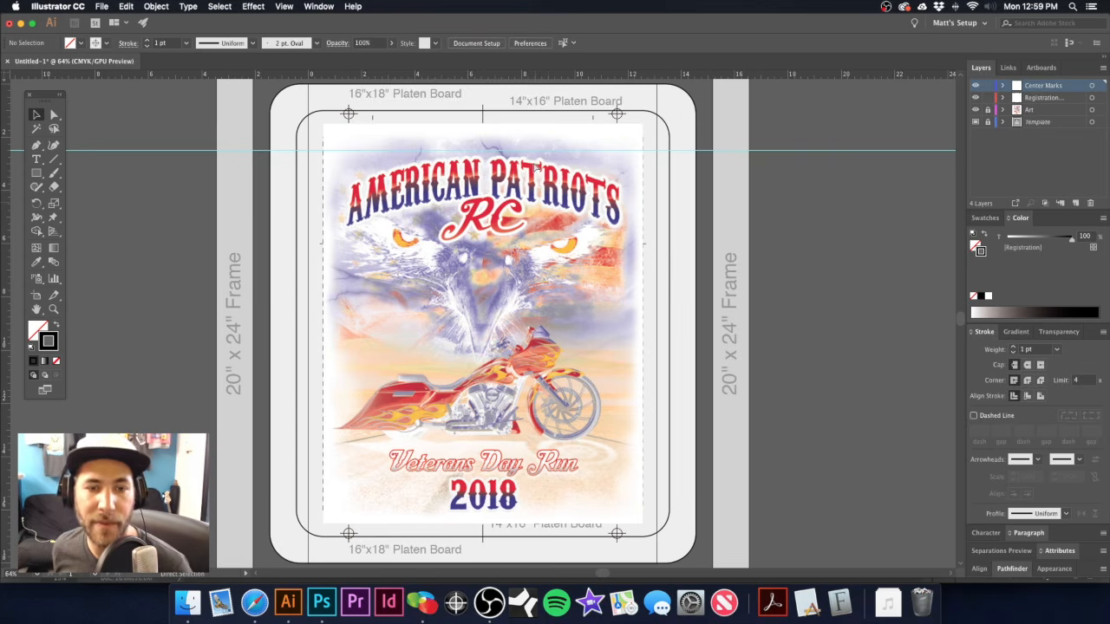
Examine the separation inks in the print output settings and the document's spot color swatches.
key("super+p")
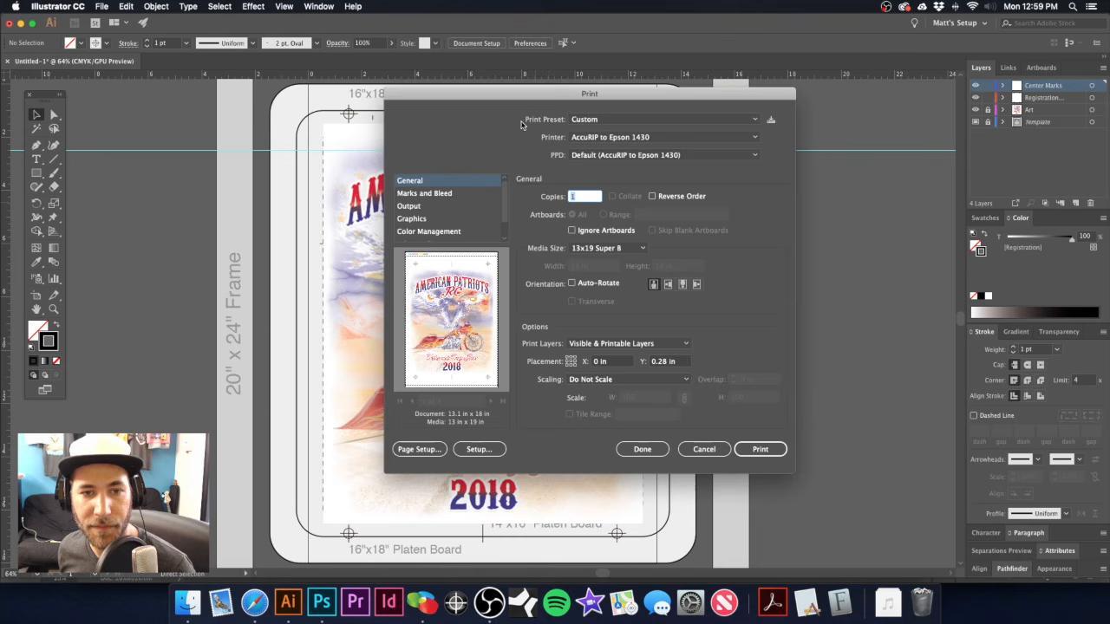
left_click(409, 206)
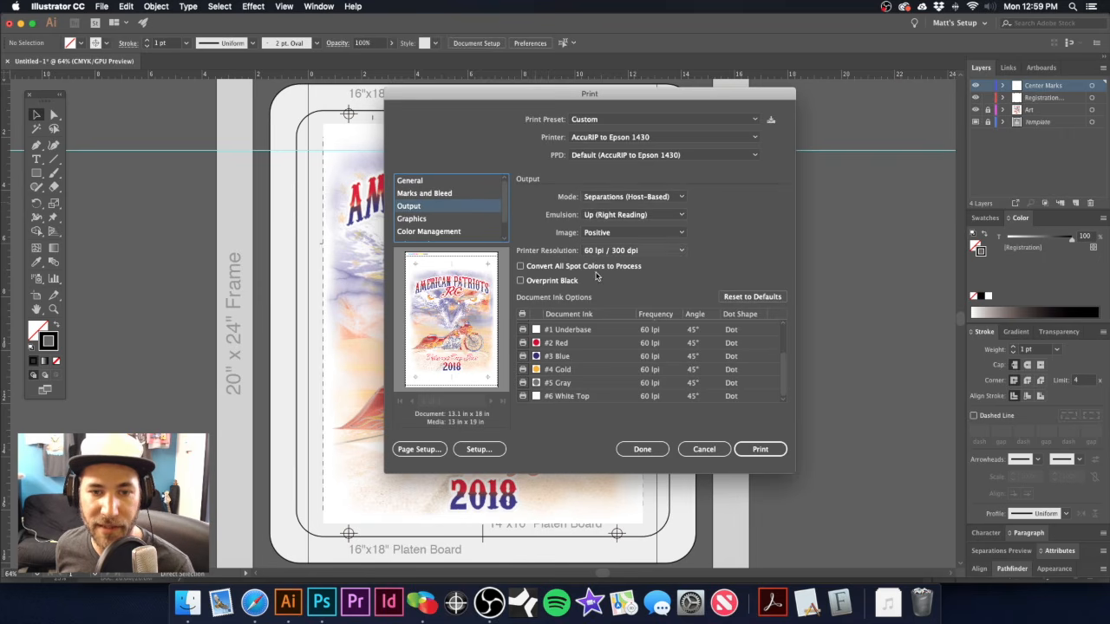
scroll(668, 336, "up", 2)
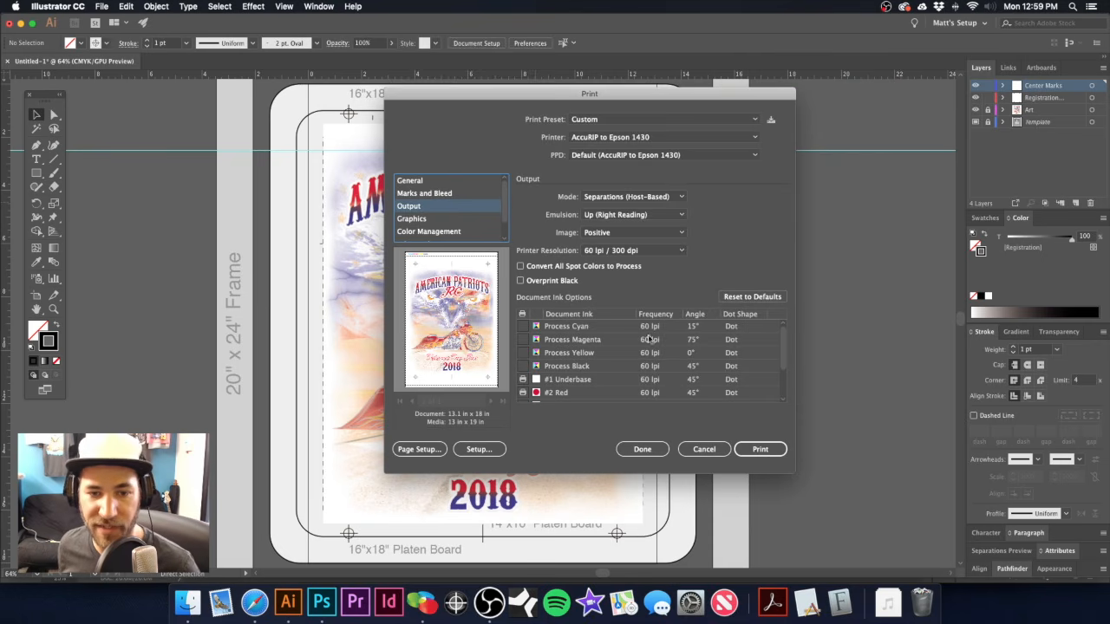
scroll(629, 354, "down", 2)
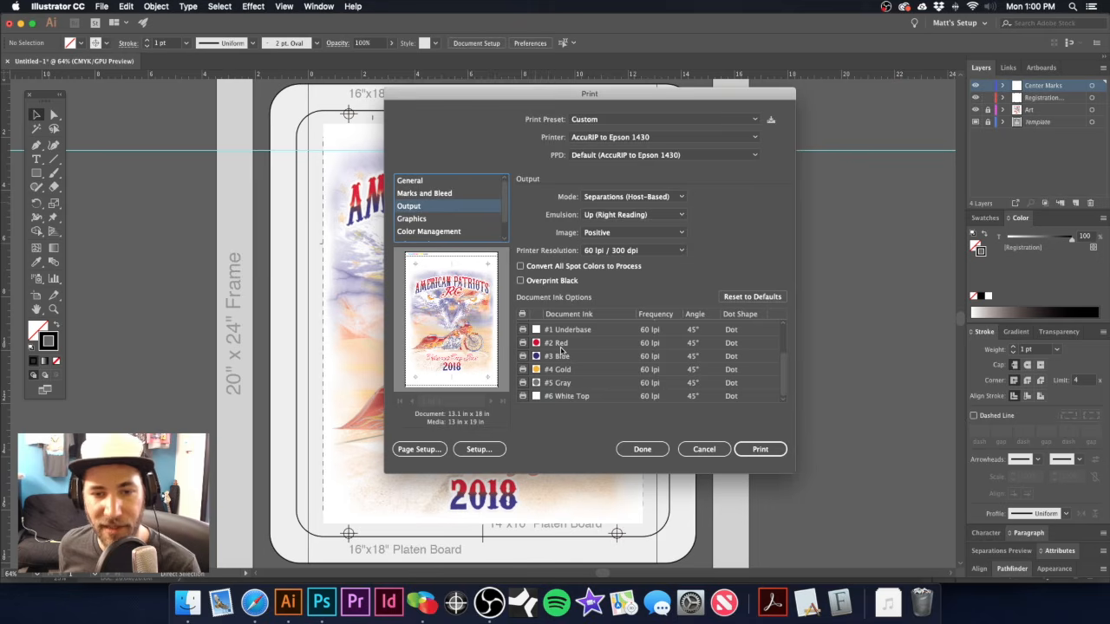
left_click(659, 448)
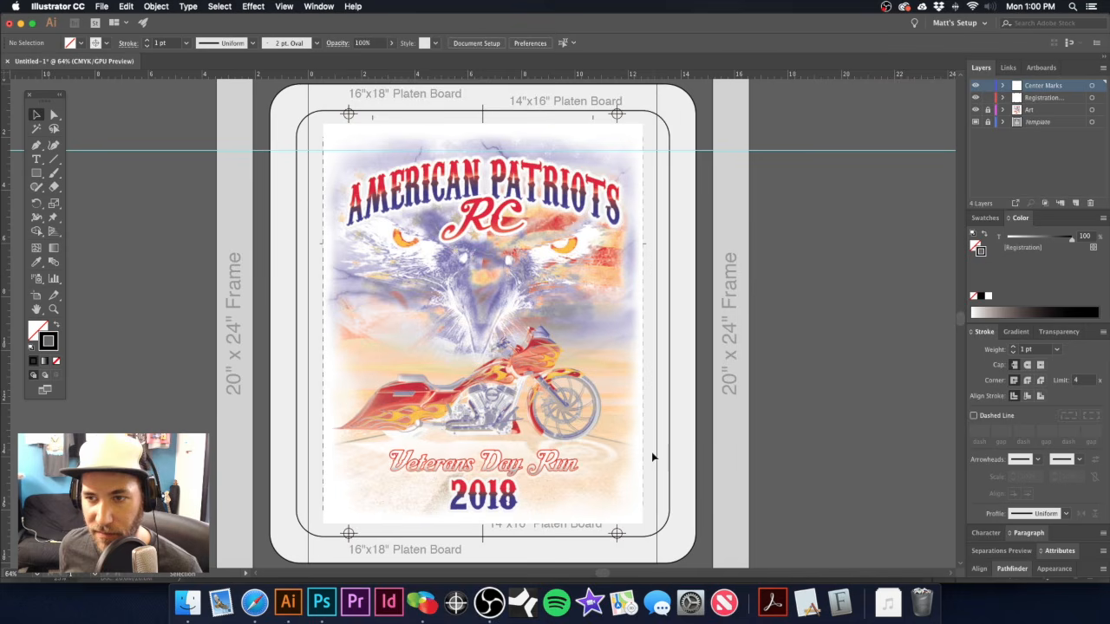
left_click(984, 217)
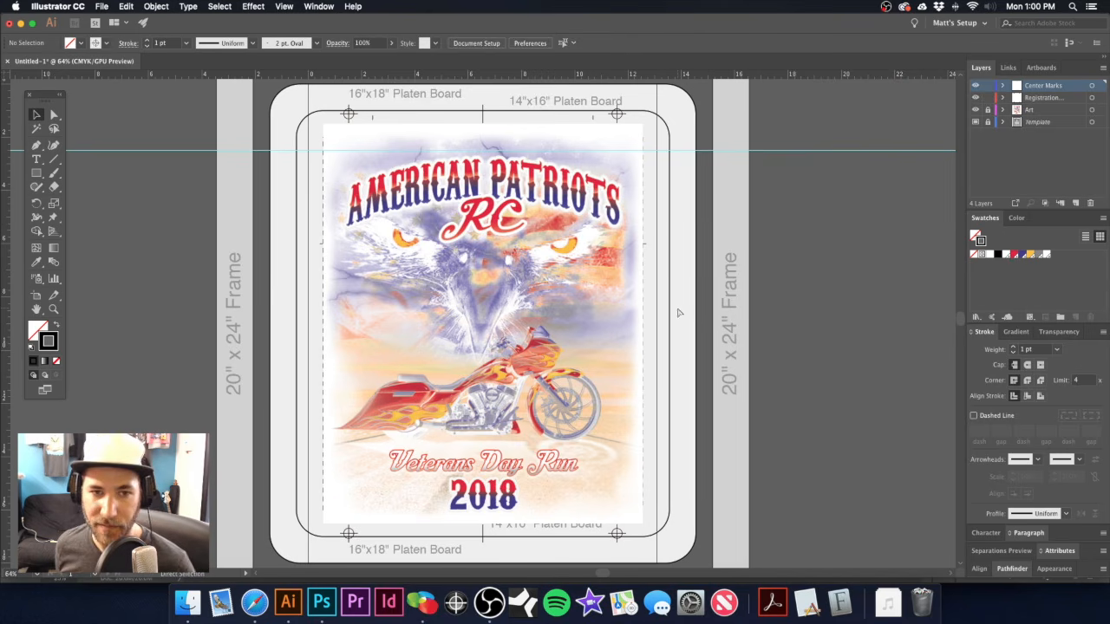
Check the document inks in the print output settings again and print the separations to AccuRIP to Epson 1430.
key("super+p")
left_click(436, 208)
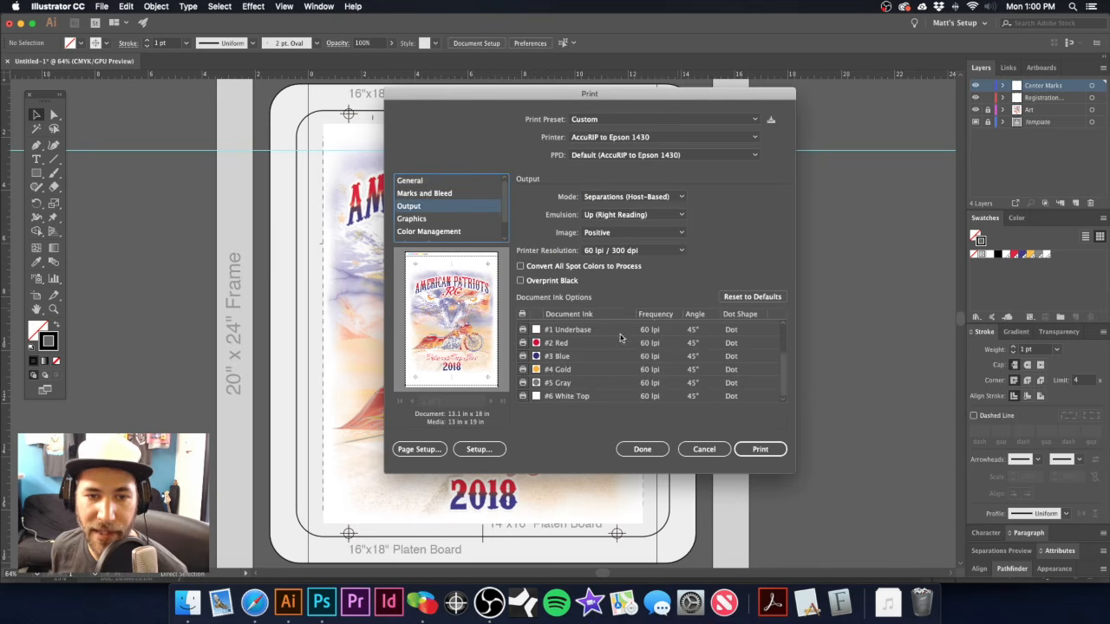
scroll(634, 346, "up", 3)
scroll(634, 346, "down", 3)
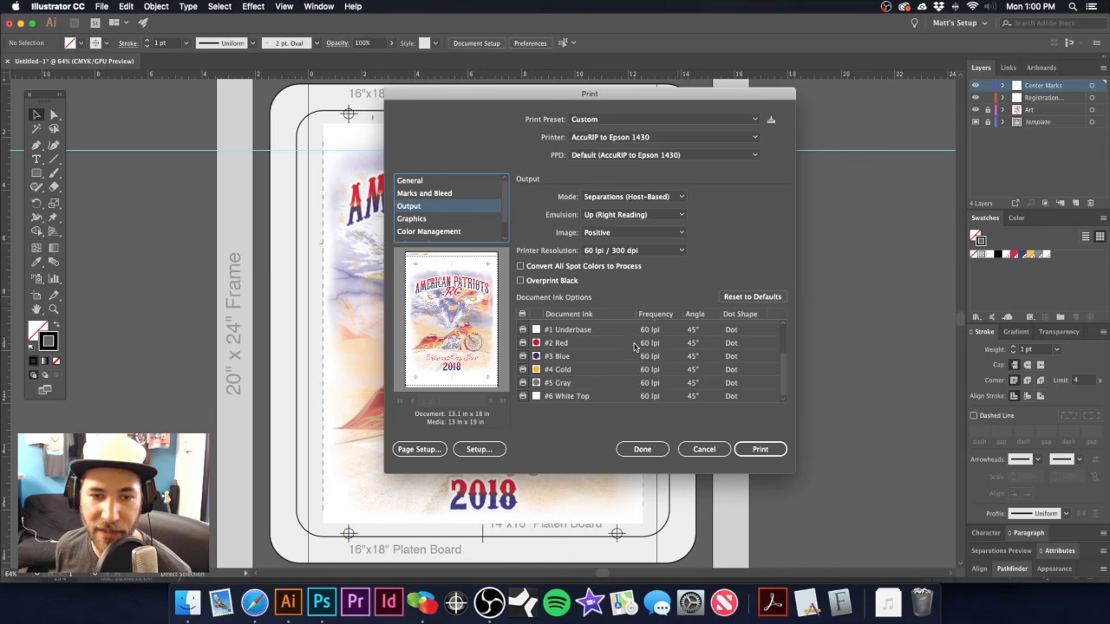
left_click(756, 450)
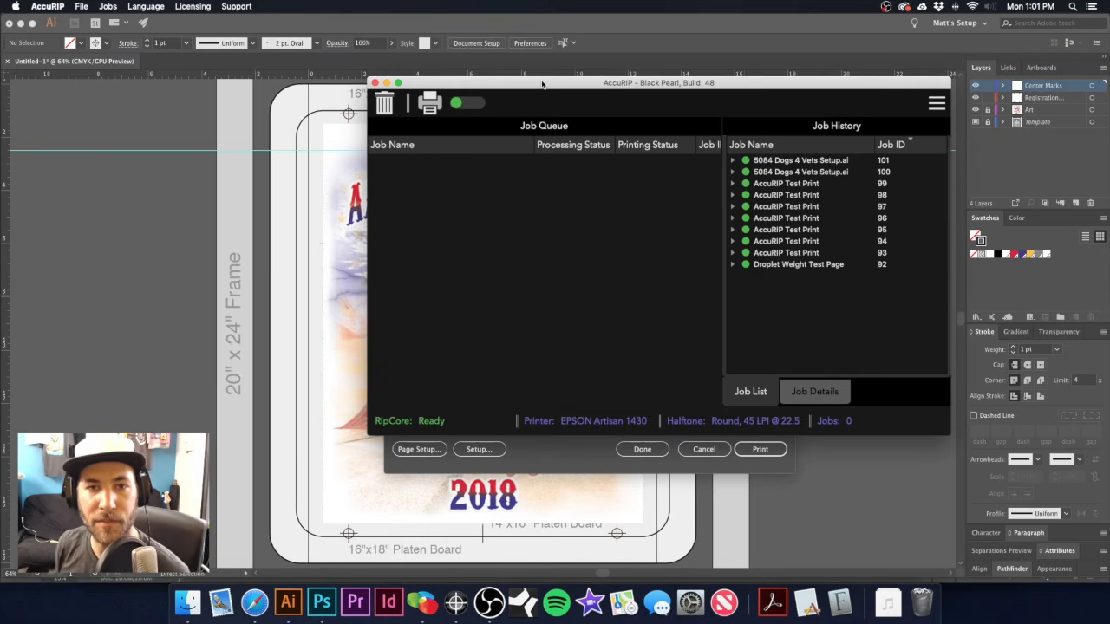
Check the printer selected for the Illustrator print, and examine the printer and halftone configuration in AccuRIP.
left_click_drag(543, 84, 442, 89)
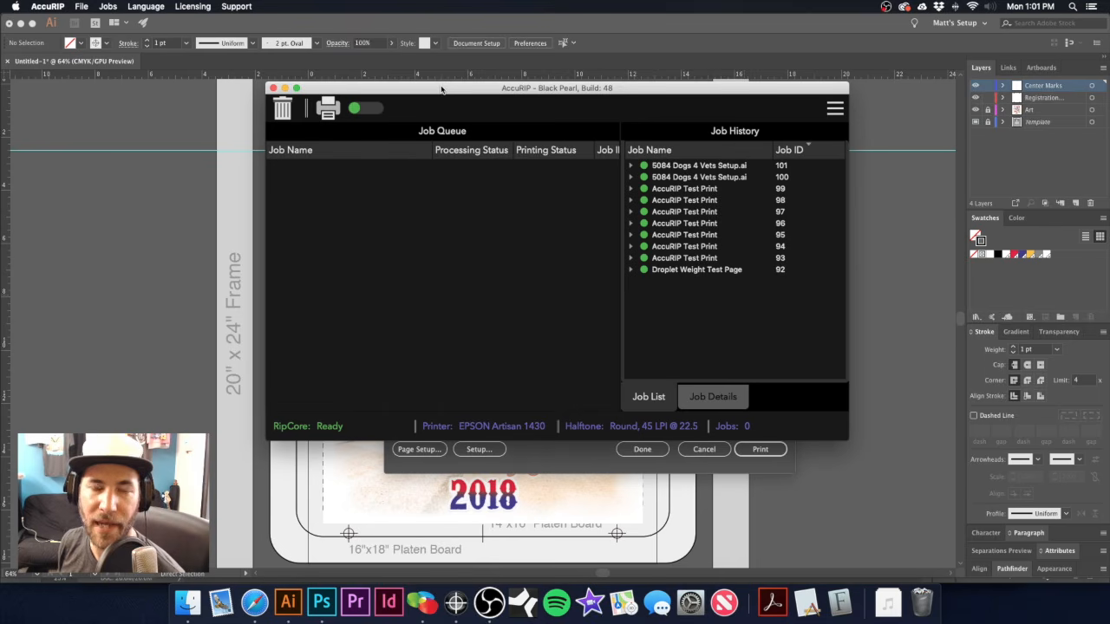
left_click(288, 602)
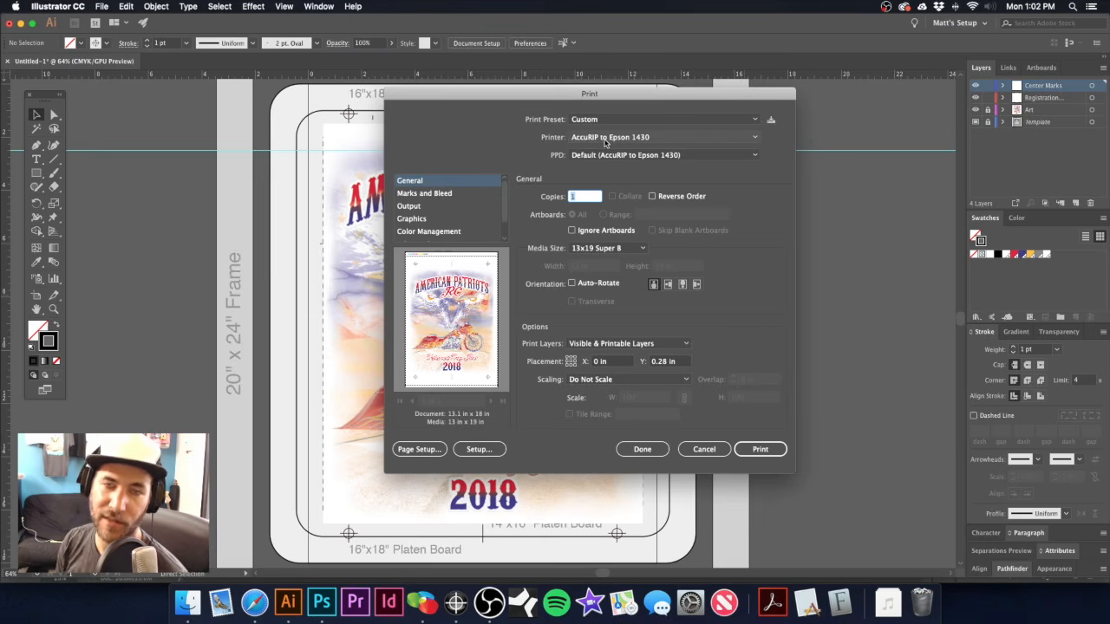
left_click(455, 603)
left_click(834, 109)
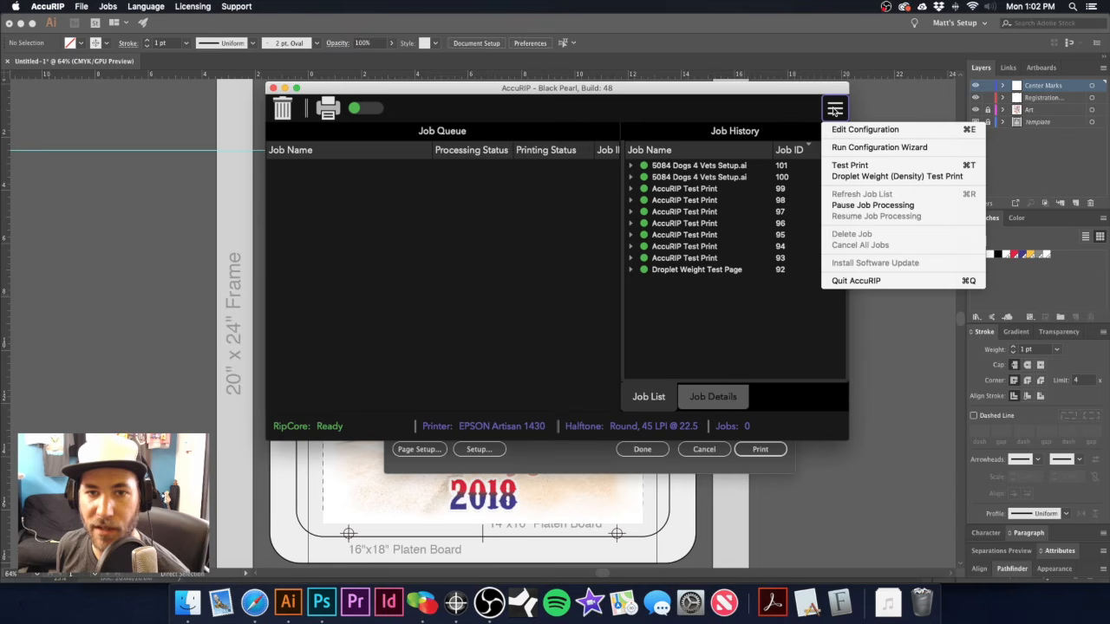
left_click(867, 129)
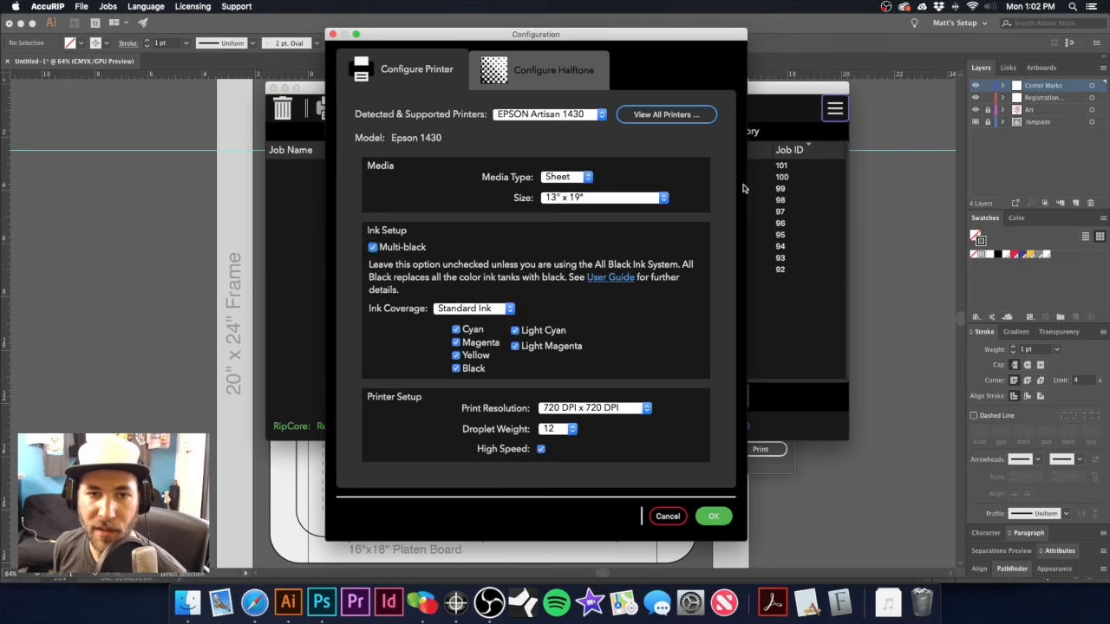
left_click(546, 70)
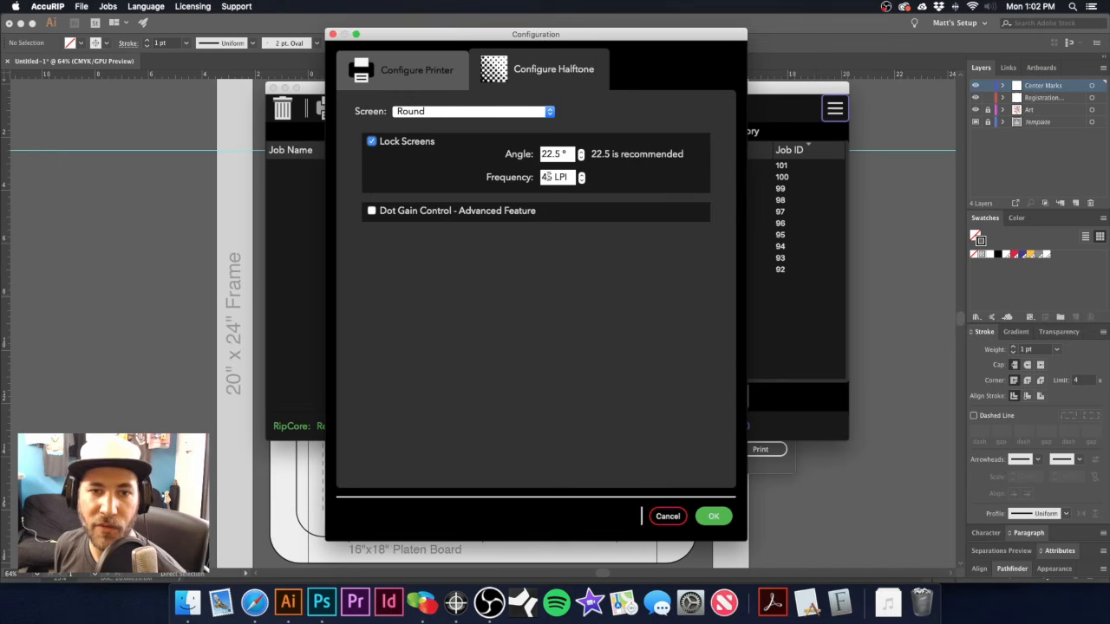